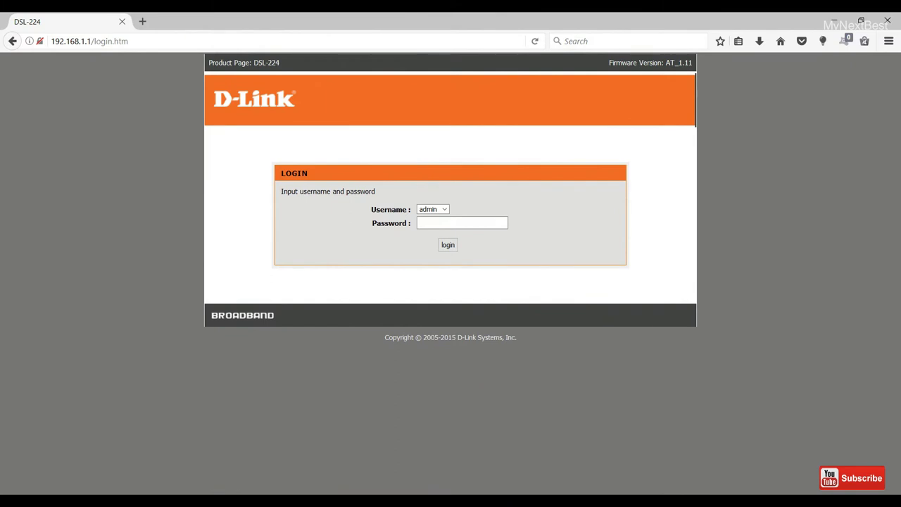
# Reload the router login page and note in Notepad that the modem is being reset to factory settings
pyautogui.hotkey('ctrl', 'l')
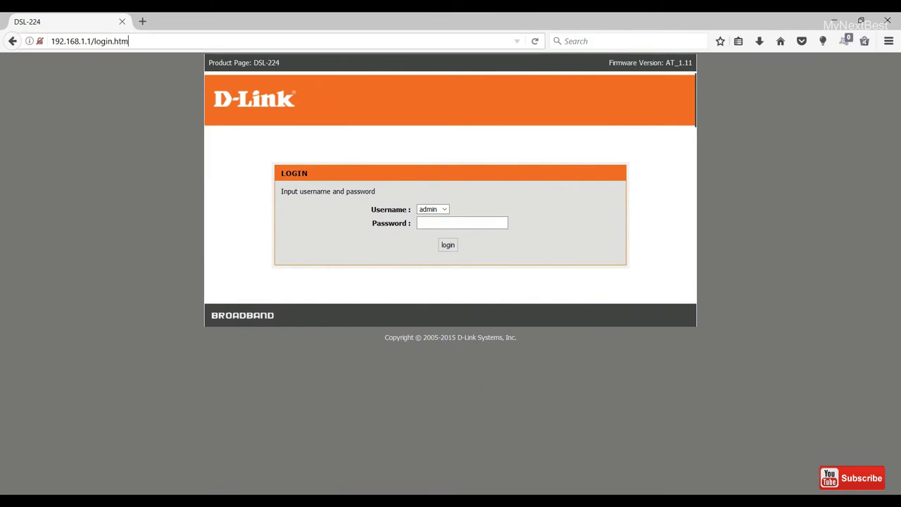
pyautogui.press('Return')
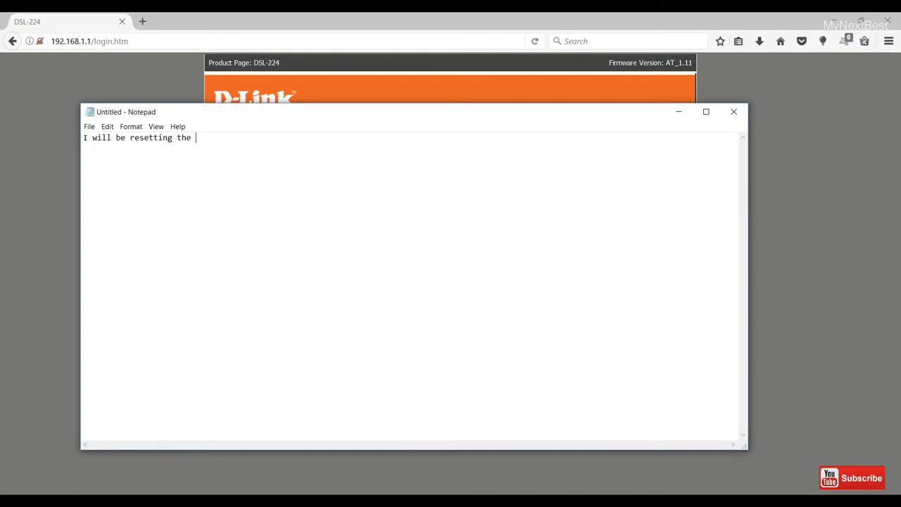
pyautogui.write(' modem to')
pyautogui.write(' its fa')
pyautogui.write('cto')
pyautogui.write('ry setting')
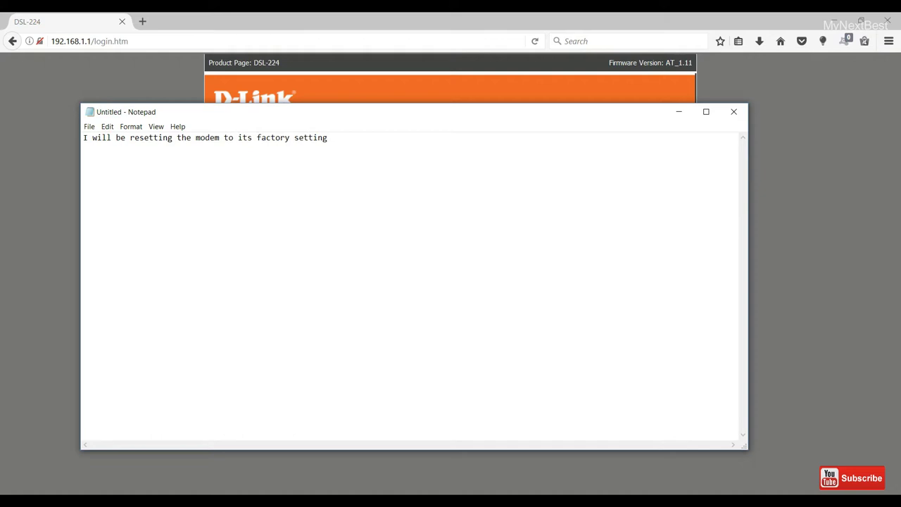
pyautogui.write('...')
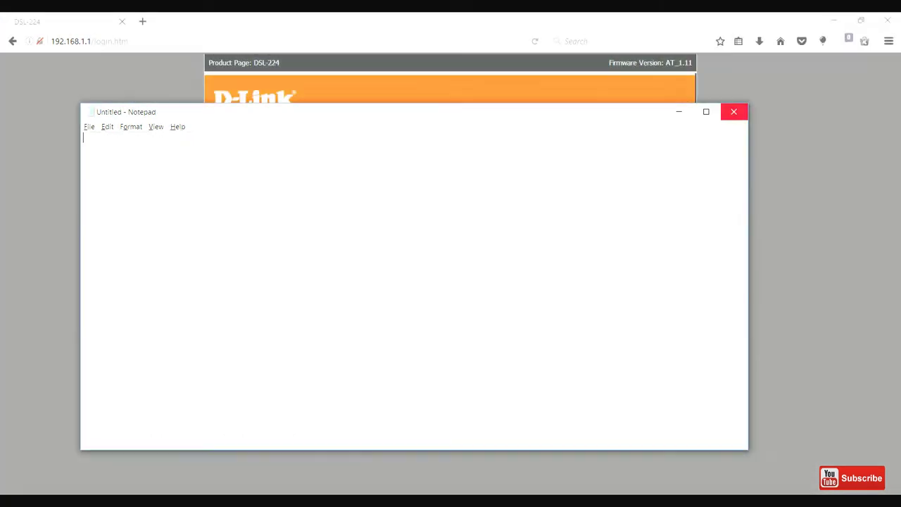
# Change the Notepad note to 'Factory reset complete', then to 'the device is booting now...'
pyautogui.hotkey('ctrl', 'a')
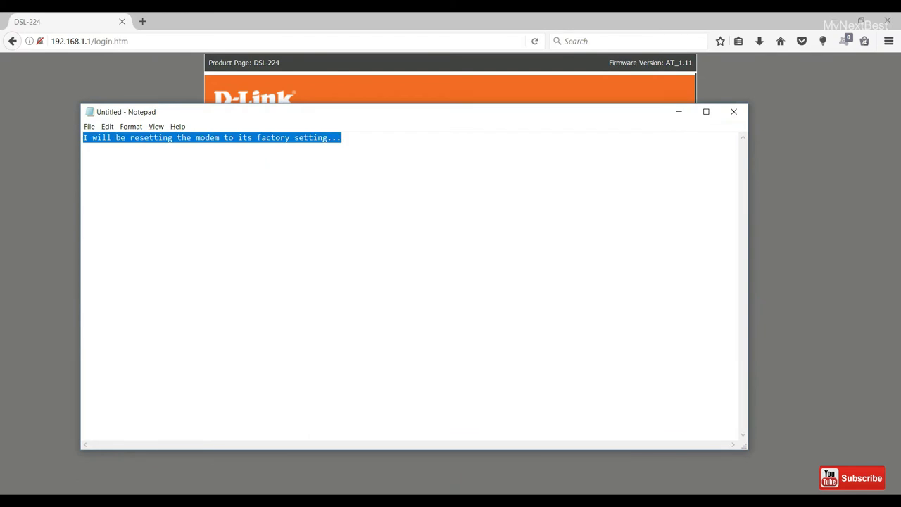
pyautogui.press('BackSpace')
pyautogui.write('Fac')
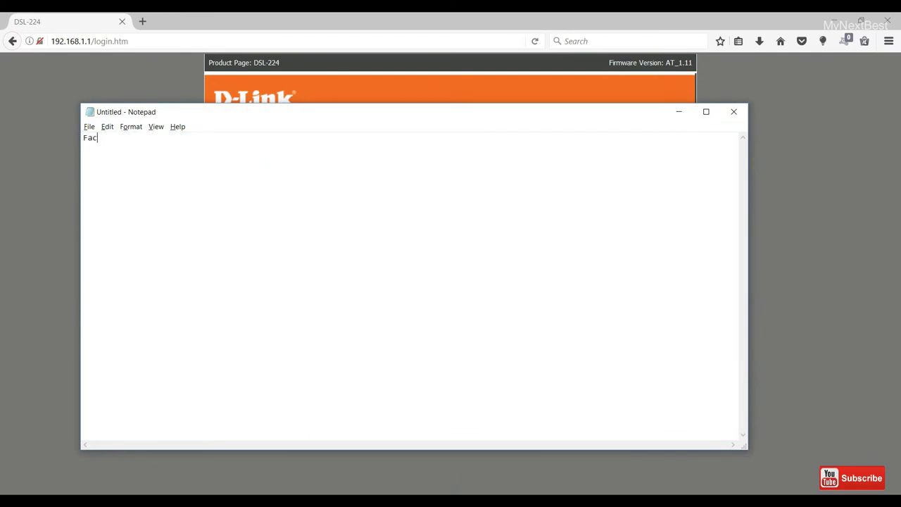
pyautogui.write('tory rese')
pyautogui.write('t complete')
pyautogui.hotkey('ctrl', 'a')
pyautogui.press('BackSpace')
pyautogui.write('th')
pyautogui.write('e devi')
pyautogui.write('ce is boot')
pyautogui.write('ing now...')
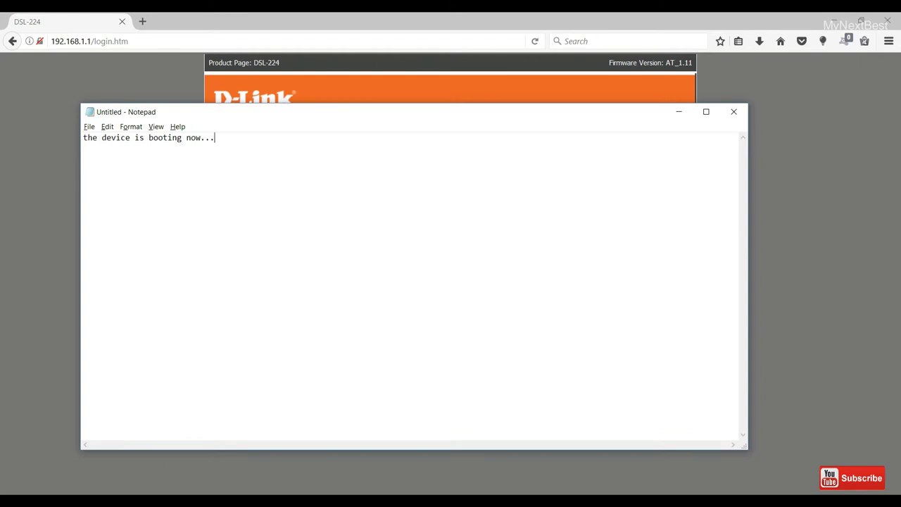
# Run 'ping 192.168.1.1 -t' in Command Prompt and confirm steady 1 ms replies
pyautogui.press('super')
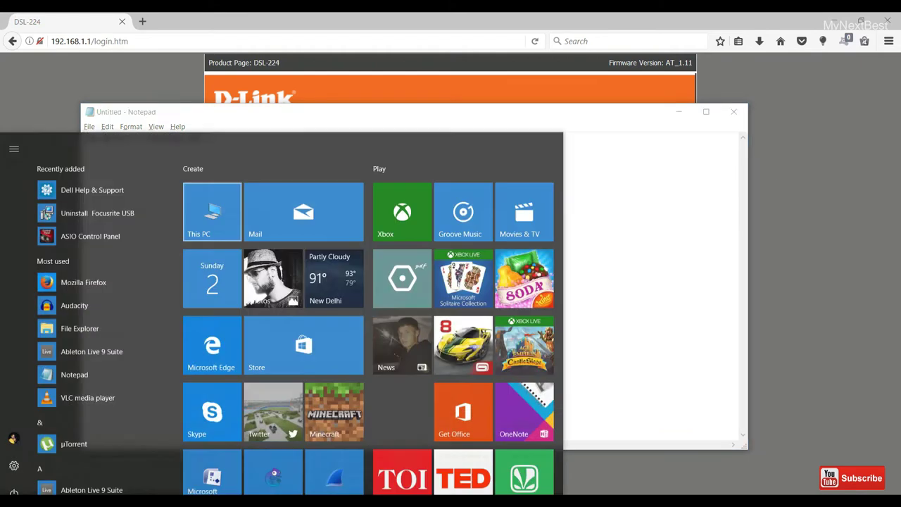
pyautogui.write('cmd')
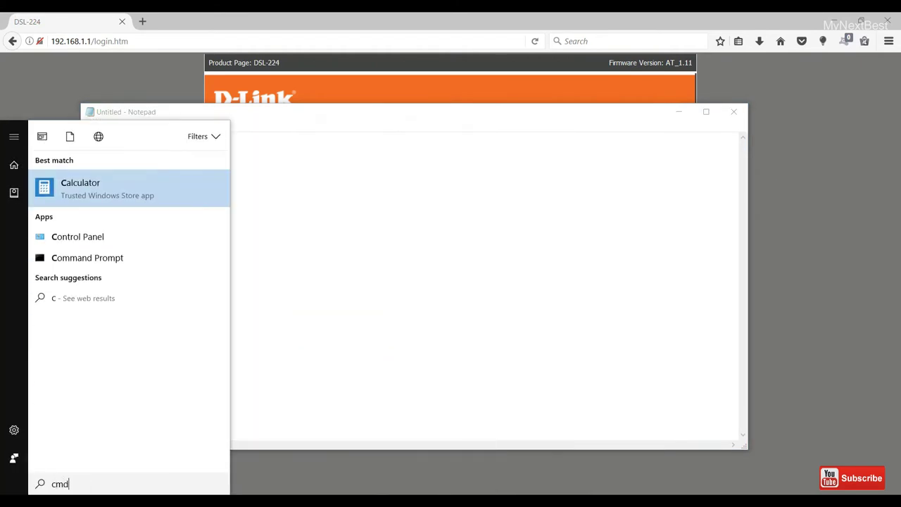
pyautogui.press('Return')
pyautogui.write('pi')
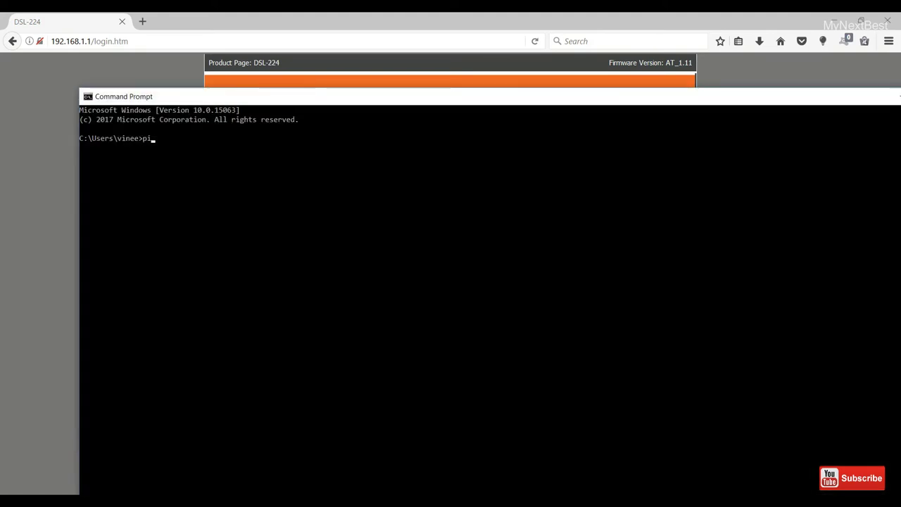
pyautogui.write('ng 192.')
pyautogui.write('168.1')
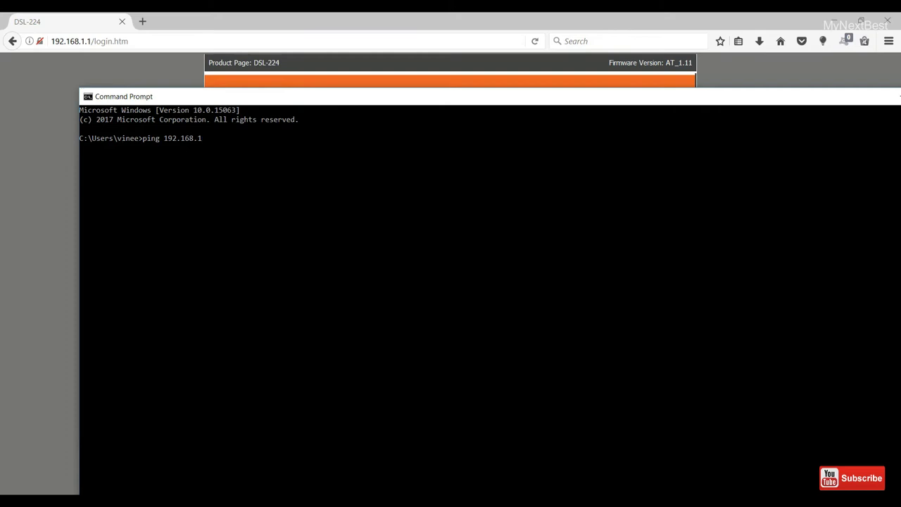
pyautogui.write('.1 -t')
pyautogui.press('Return')
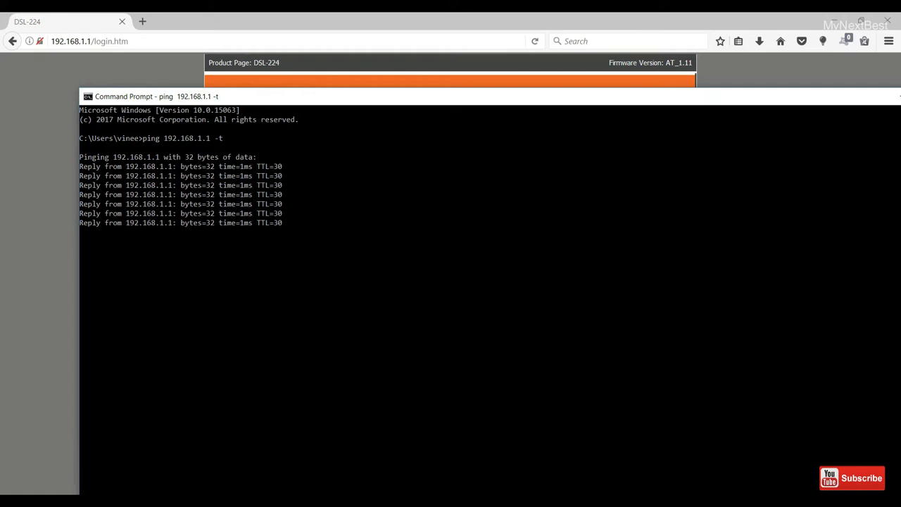
pyautogui.rightClick(103, 97)
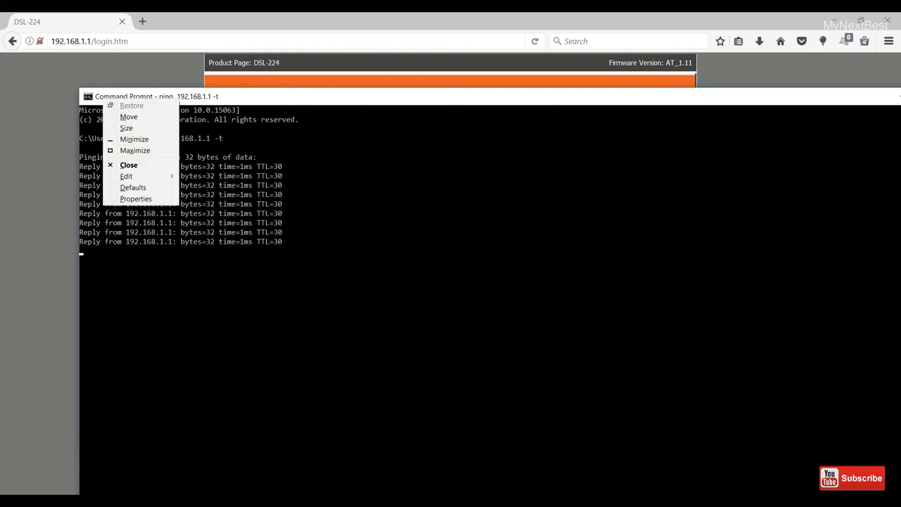
# Close Command Prompt and change the Notepad note to 'So, the device has booted now'
pyautogui.click(124, 164)
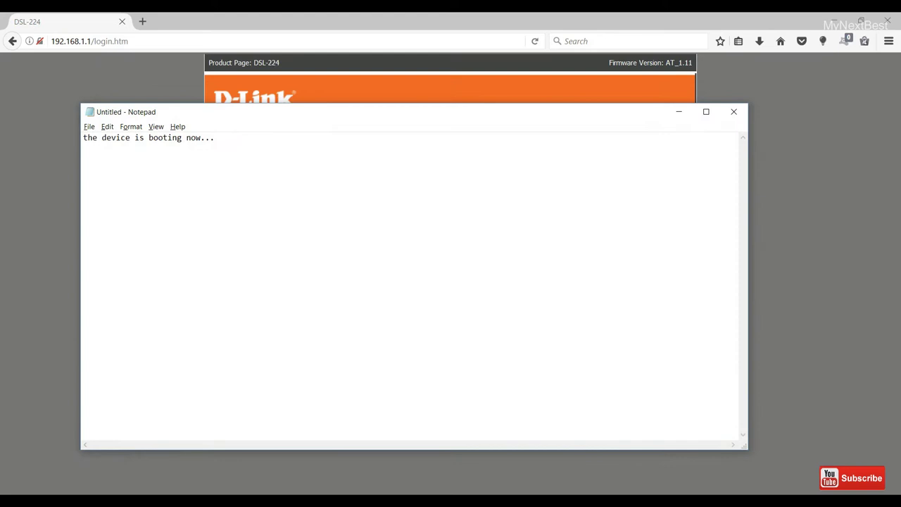
pyautogui.hotkey('ctrl', 'a')
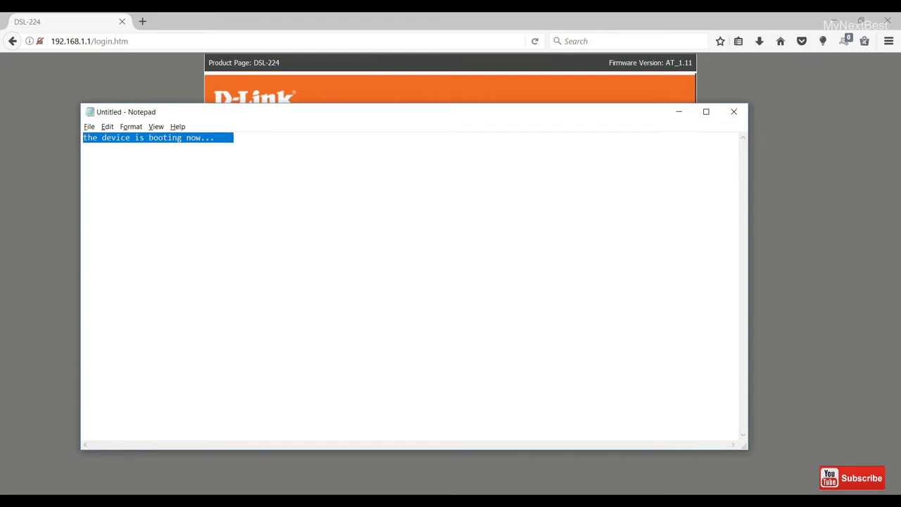
pyautogui.press('BackSpace')
pyautogui.write('So')
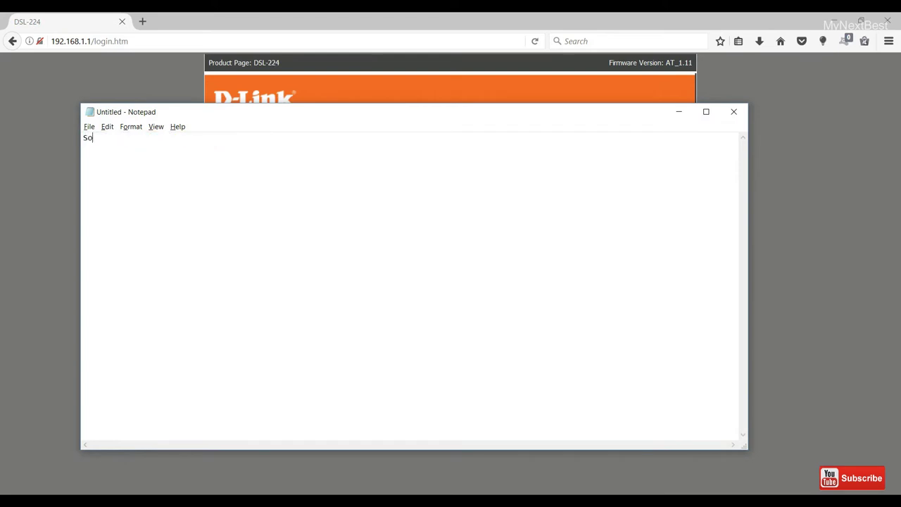
pyautogui.write(', the device ')
pyautogui.write('has boot')
pyautogui.write('ed now')
pyautogui.press('Return')
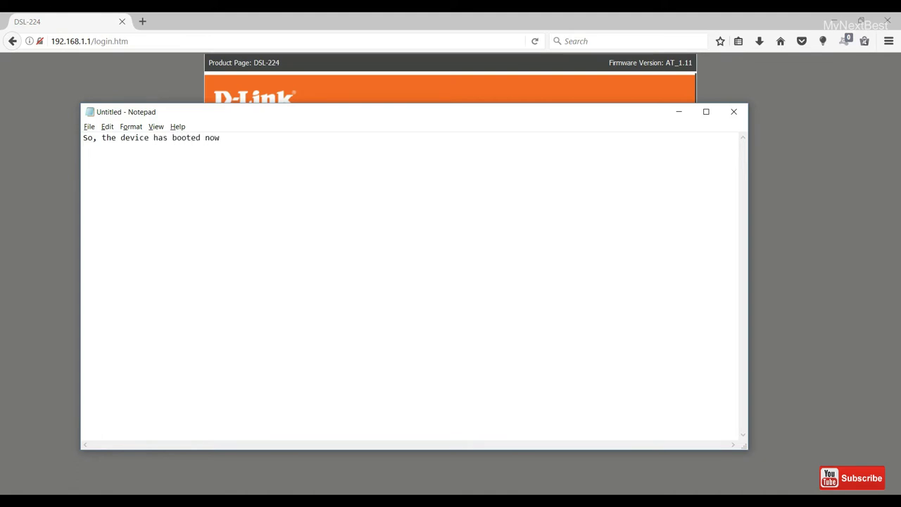
# Replace the note with 'let's go...', then clear it
pyautogui.hotkey('ctrl', 'a')
pyautogui.press('BackSpace')
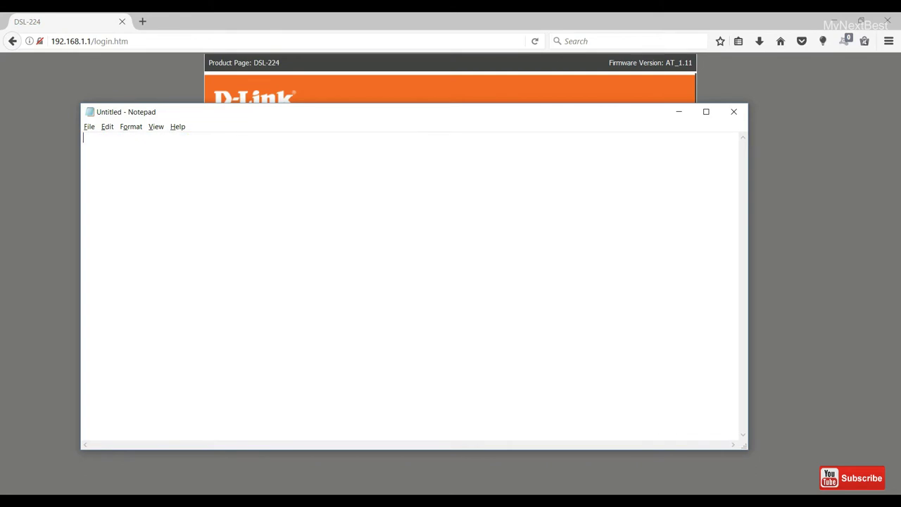
pyautogui.write('lets')
pyautogui.press('BackSpace')
pyautogui.press('BackSpace')
pyautogui.write("'s g")
pyautogui.write('o...')
pyautogui.hotkey('ctrl', 'a')
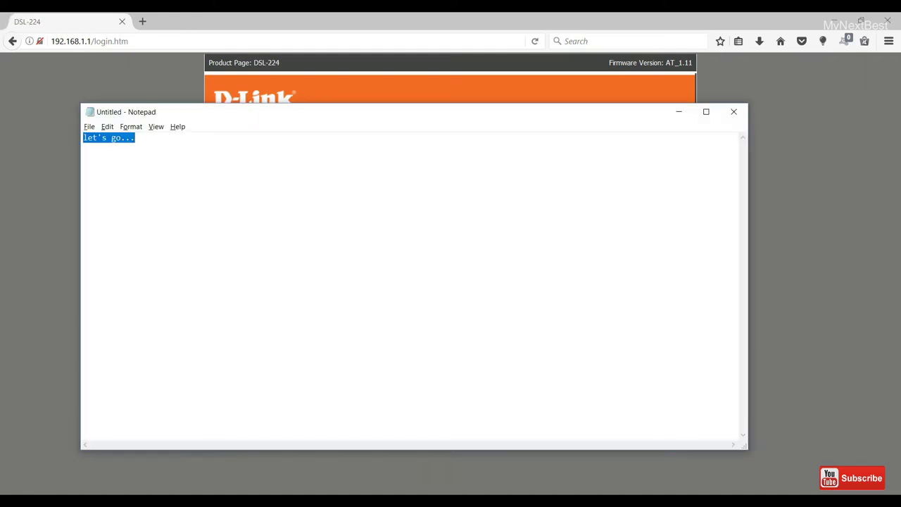
pyautogui.press('BackSpace')
# Log in to the router as admin, entering the account password
pyautogui.hotkey('alt', 'Tab')
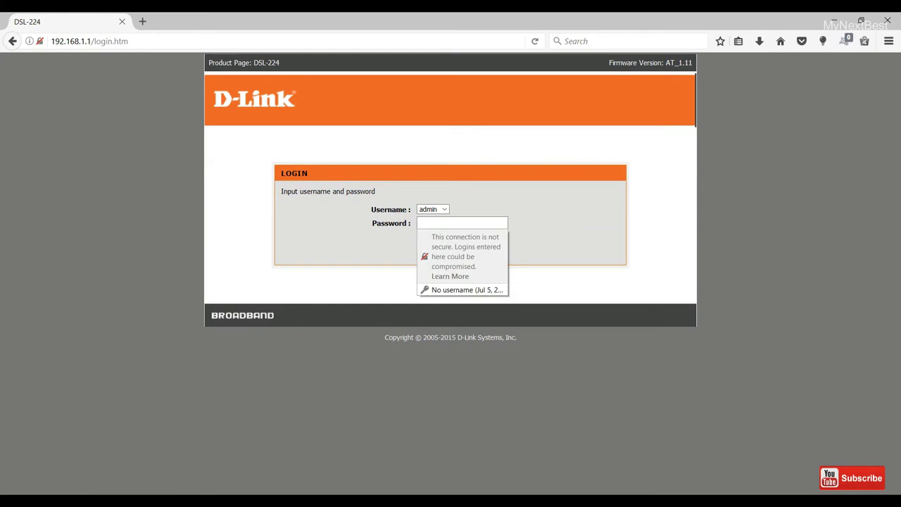
pyautogui.hotkey('alt', 'Down')
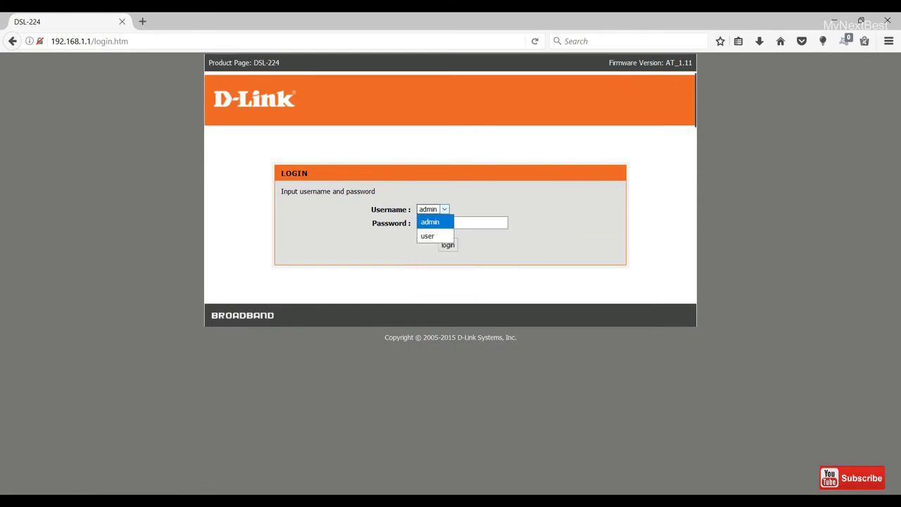
pyautogui.press('Return')
pyautogui.press('Tab')
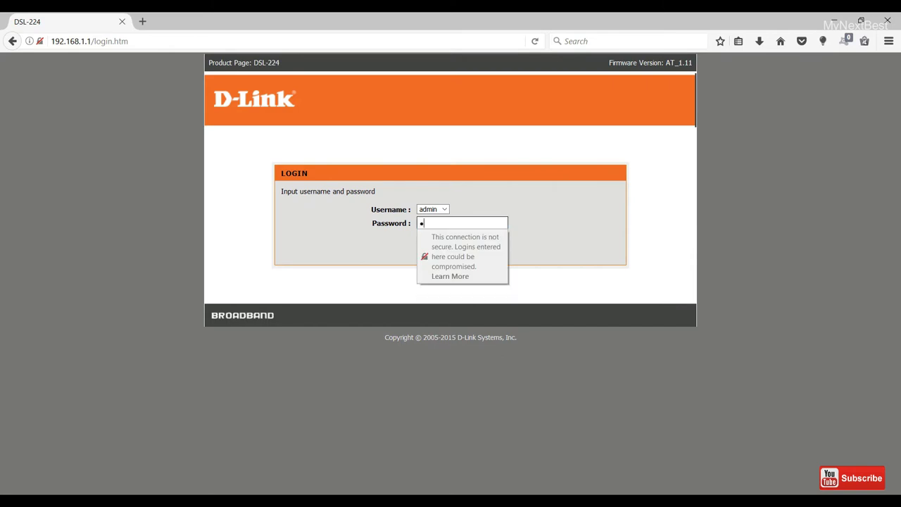
pyautogui.press('Return')
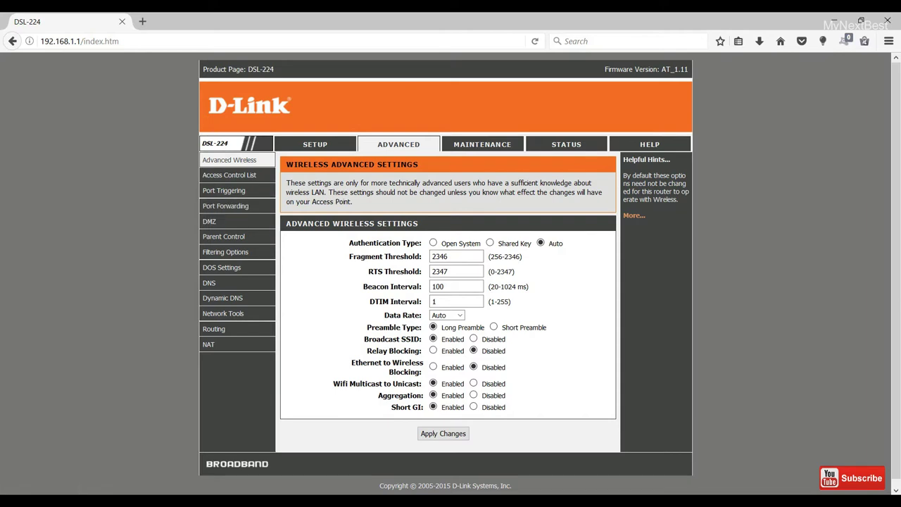
# Type a remark about this VDSL router's many settings and budget-friendly price, then cut it
pyautogui.write('We')
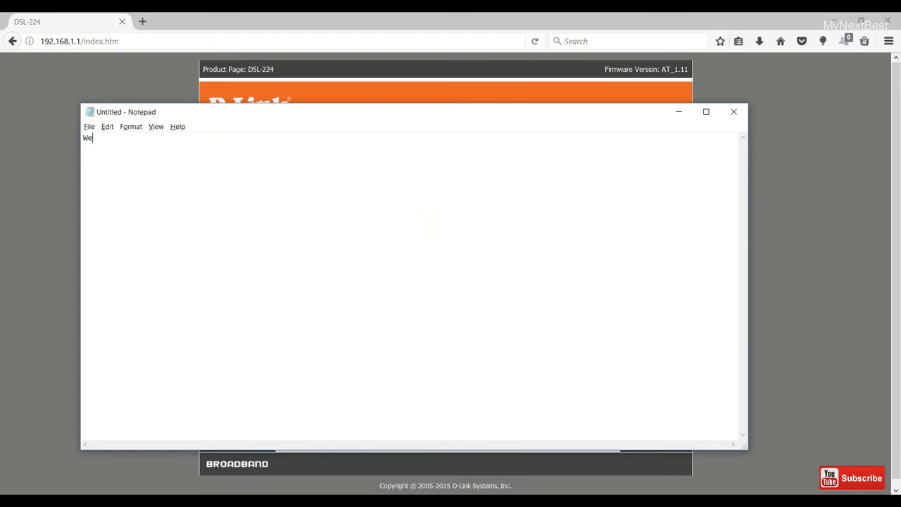
pyautogui.write(' have a ')
pyautogui.write('whole let o')
pyautogui.write('f settingd')
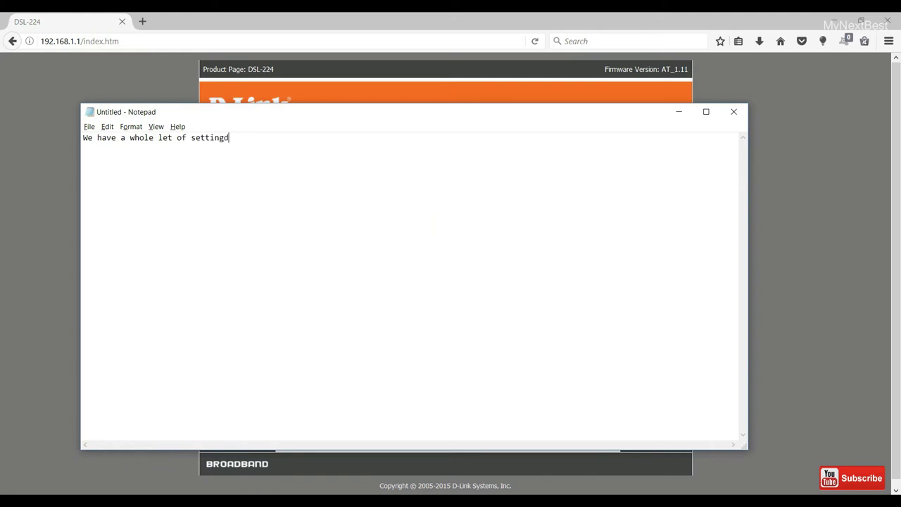
pyautogui.press('BackSpace')
pyautogui.write('s in ')
pyautogui.write('this ')
pyautogui.write('vd')
pyautogui.write('sl router')
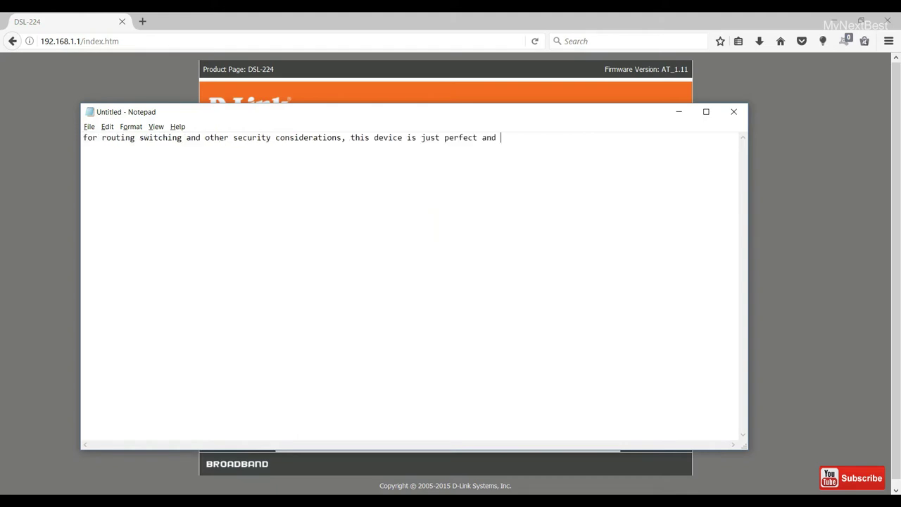
pyautogui.write('quite b')
pyautogui.write('udget ')
pyautogui.write('friendly')
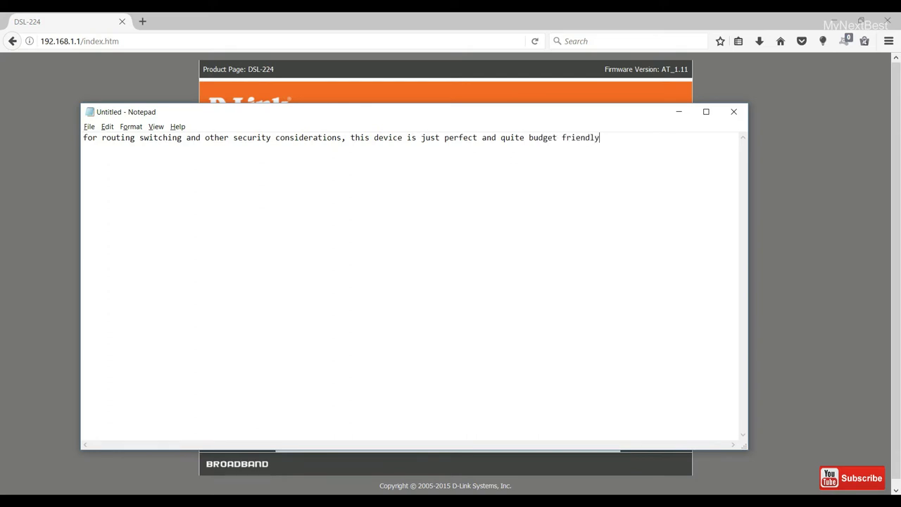
pyautogui.write('!')
pyautogui.hotkey('ctrl', 'a')
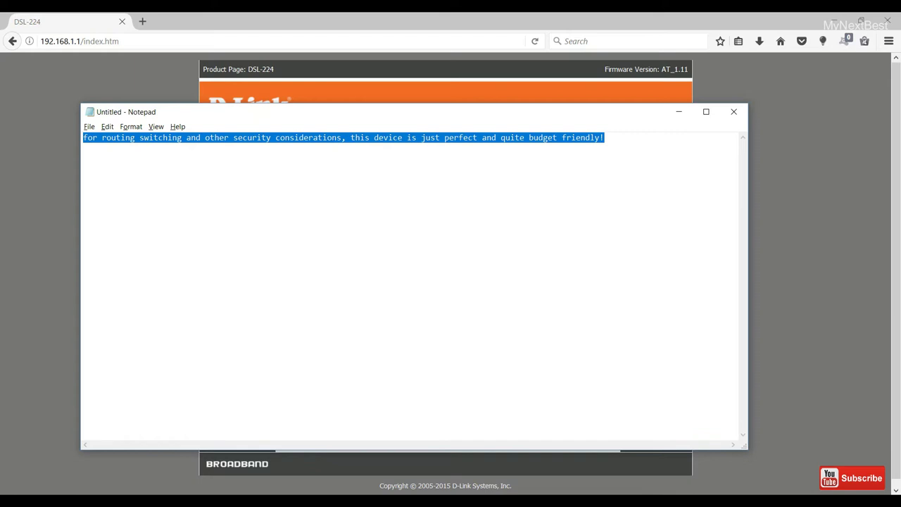
pyautogui.hotkey('ctrl', 'x')
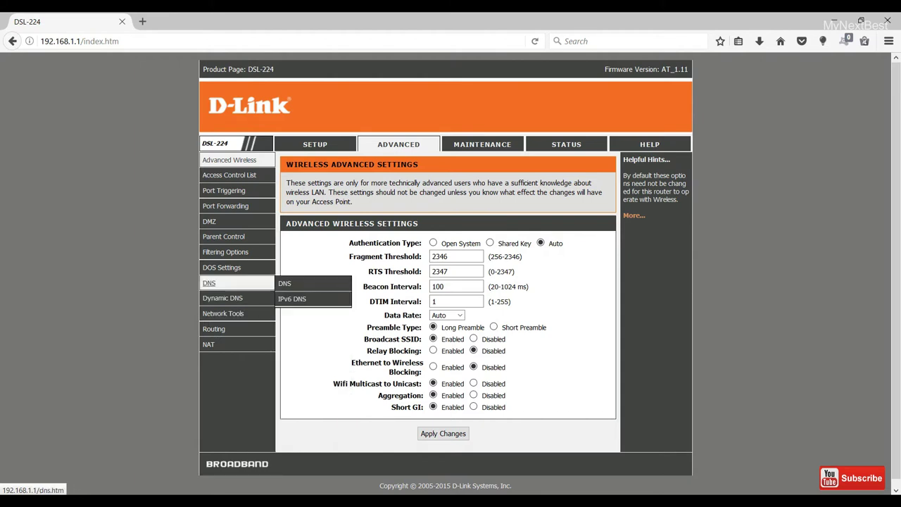
# Set DNS manually to 202.56.215.55, 59.144.144.10 and 4.2.2.2, then begin a new Notepad note
pyautogui.click(289, 283)
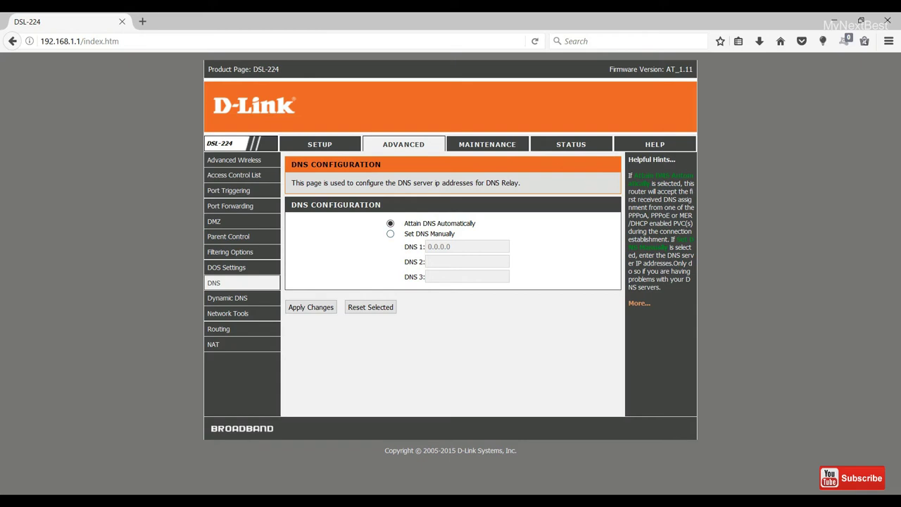
pyautogui.click(390, 234)
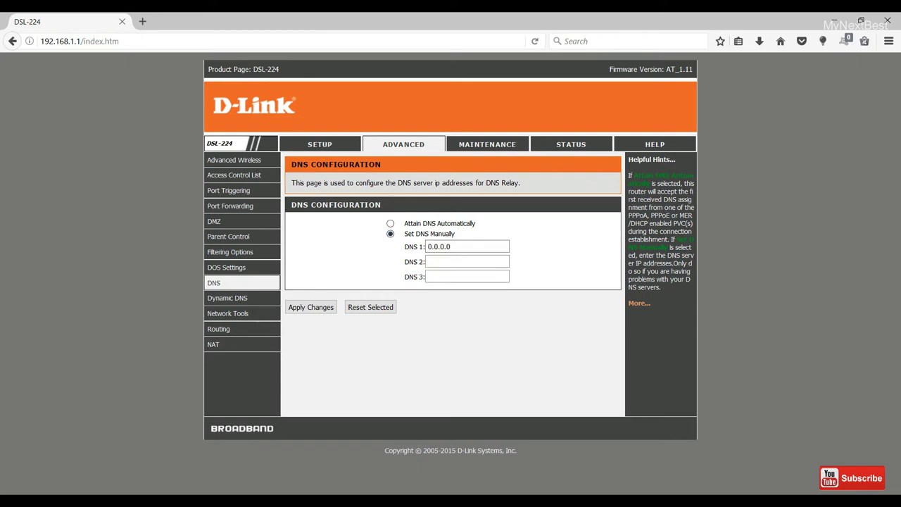
pyautogui.write('202.56.215.')
pyautogui.write('55')
pyautogui.press('Tab')
pyautogui.write('59')
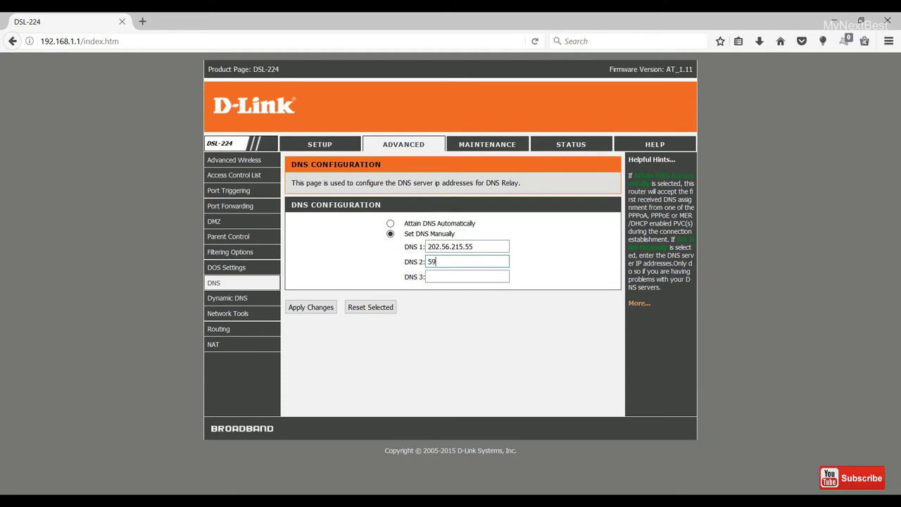
pyautogui.write('.144.144')
pyautogui.write('.10')
pyautogui.press('Tab')
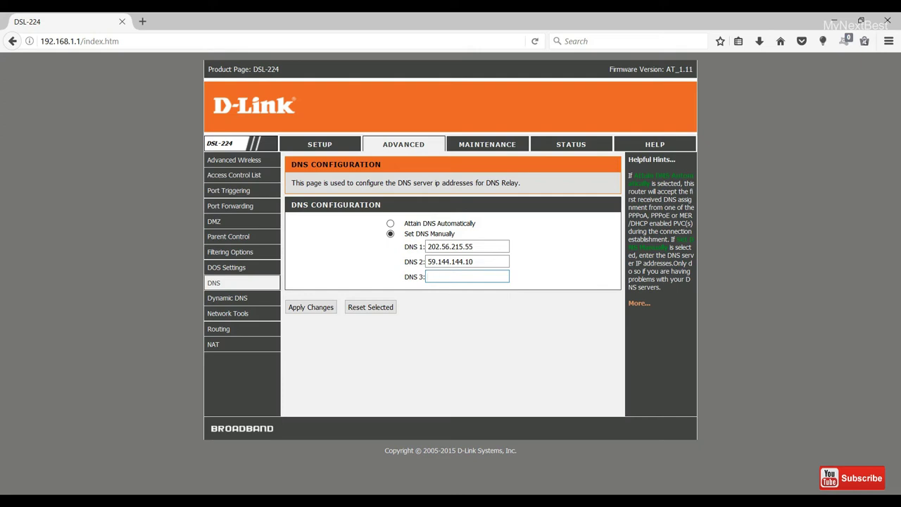
pyautogui.write('4.2.2.2')
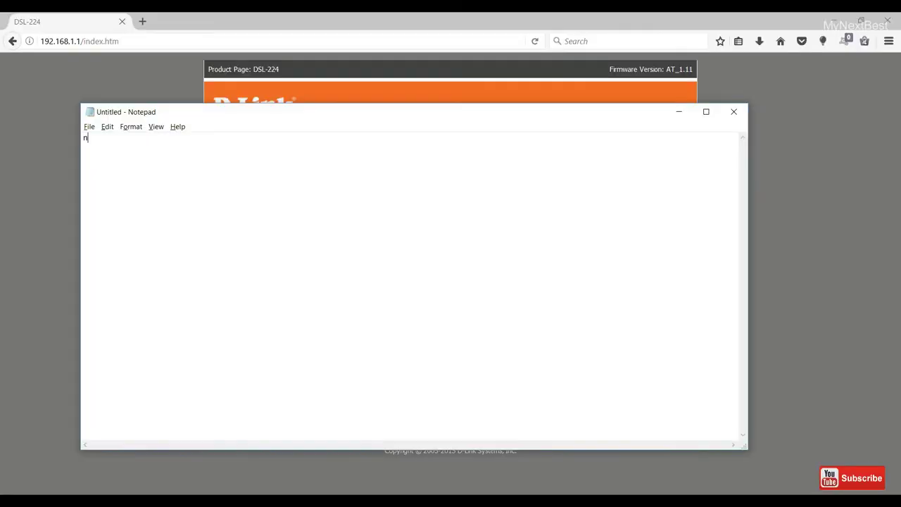
pyautogui.write('ow, lets')
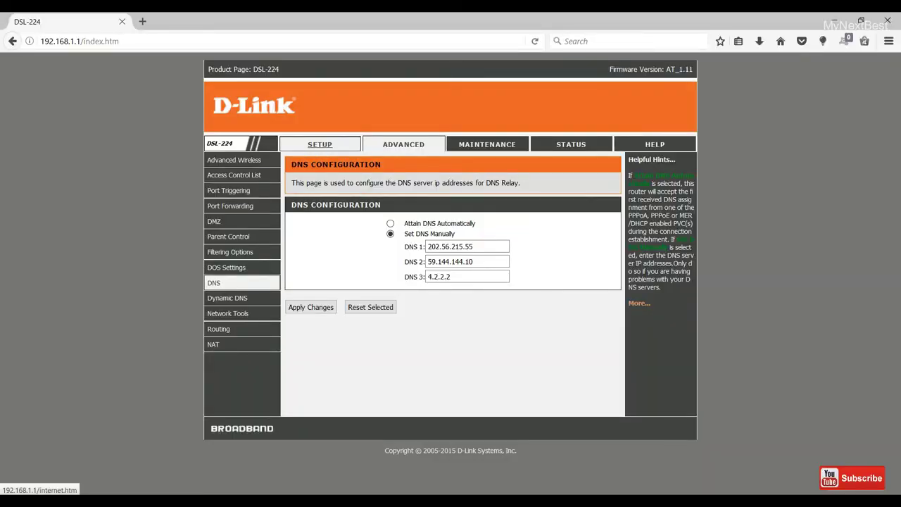
# Go to Maintenance > Password, dismissing the incorrect old password alert
pyautogui.click(320, 144)
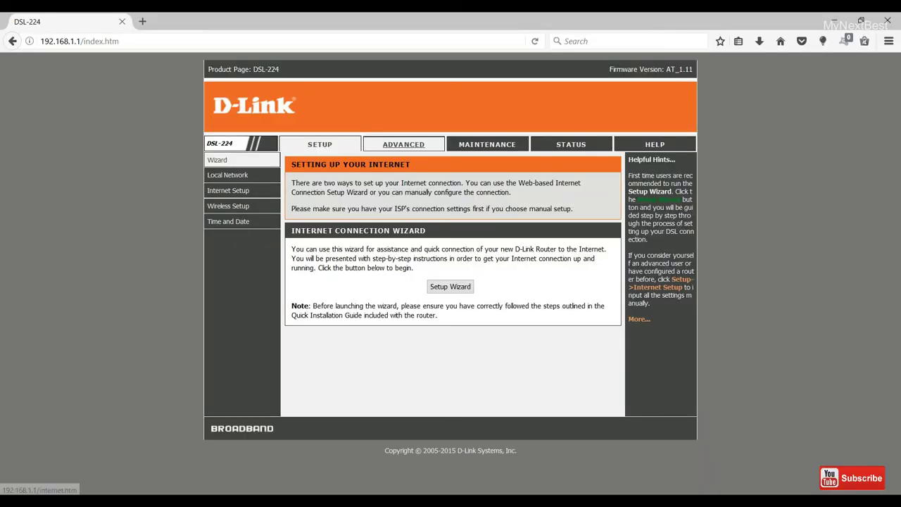
pyautogui.click(487, 145)
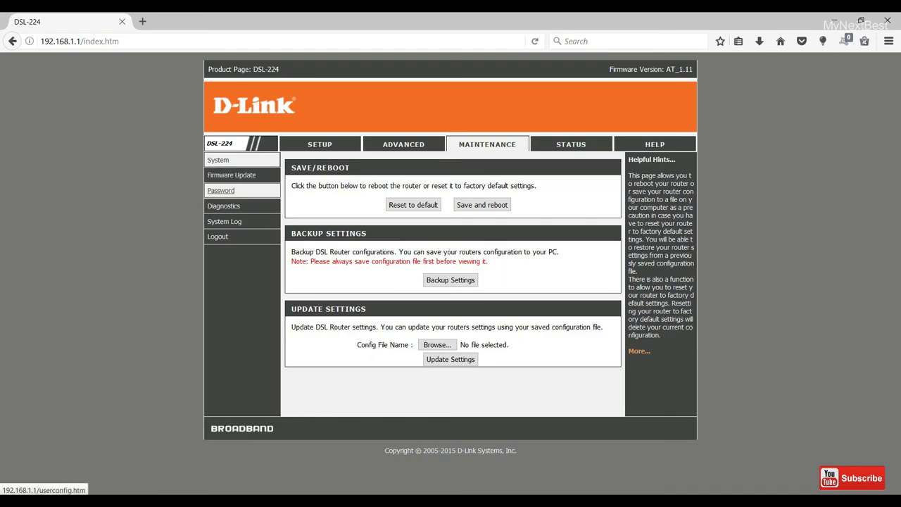
pyautogui.click(220, 191)
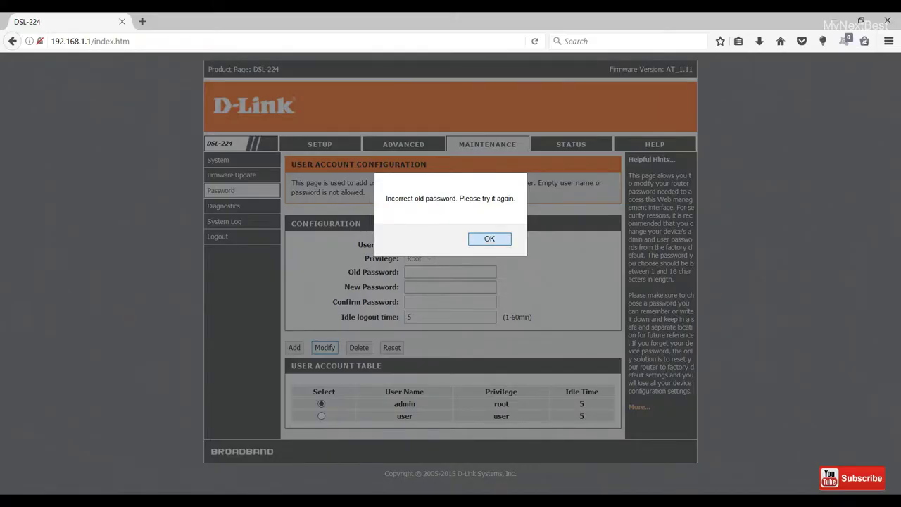
pyautogui.press('Return')
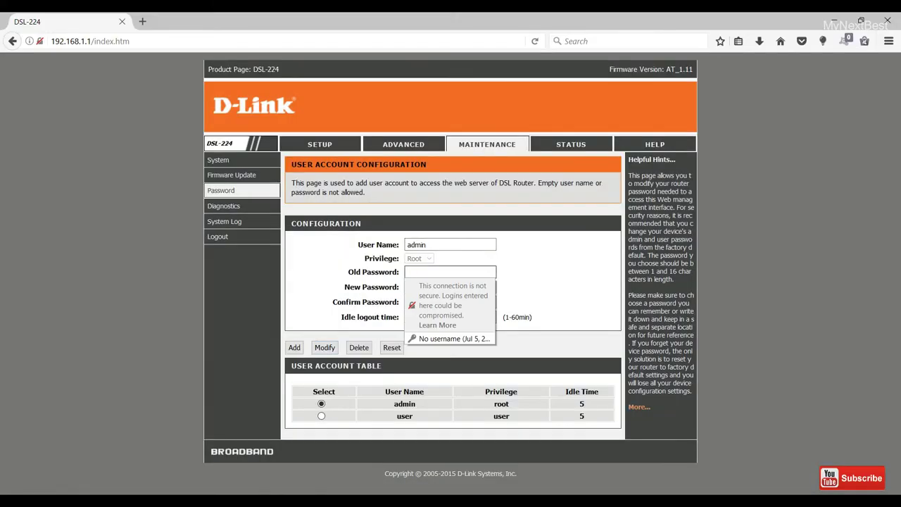
# Change the admin password by entering the current password and the new one twice
pyautogui.press('Tab')
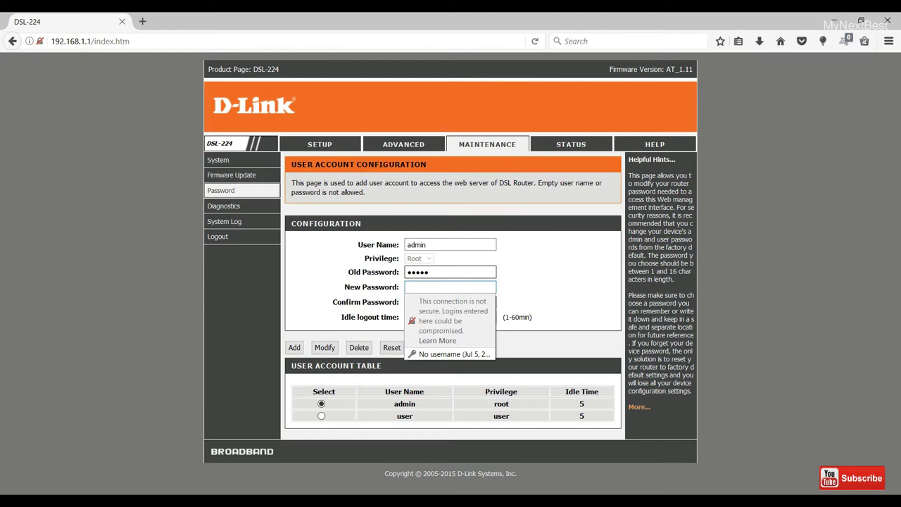
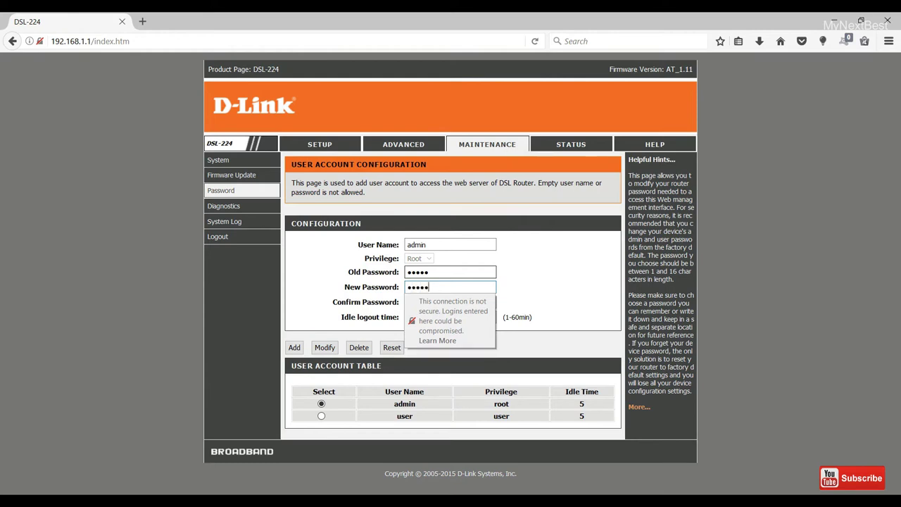
pyautogui.press('Tab')
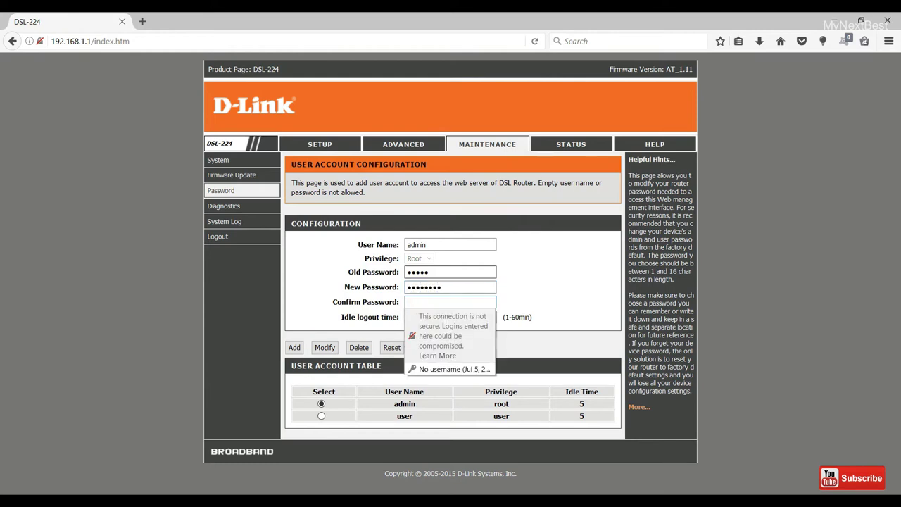
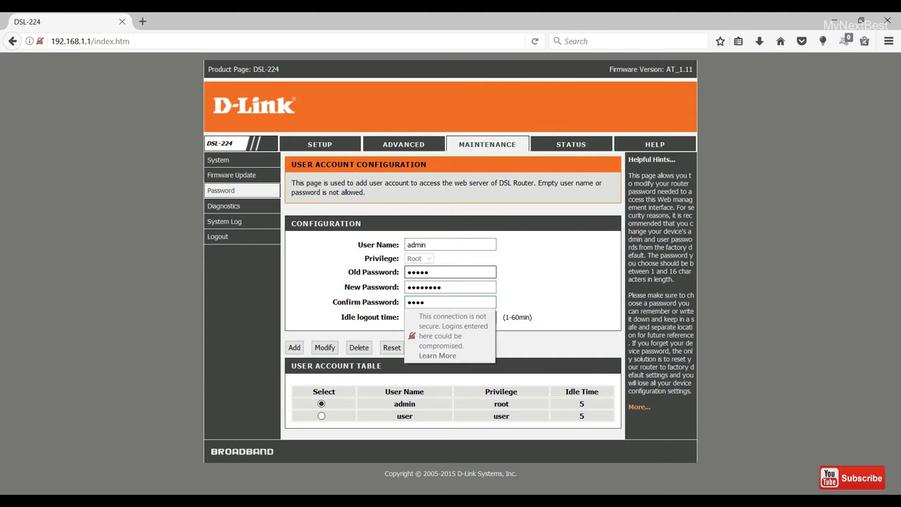
pyautogui.press('Tab')
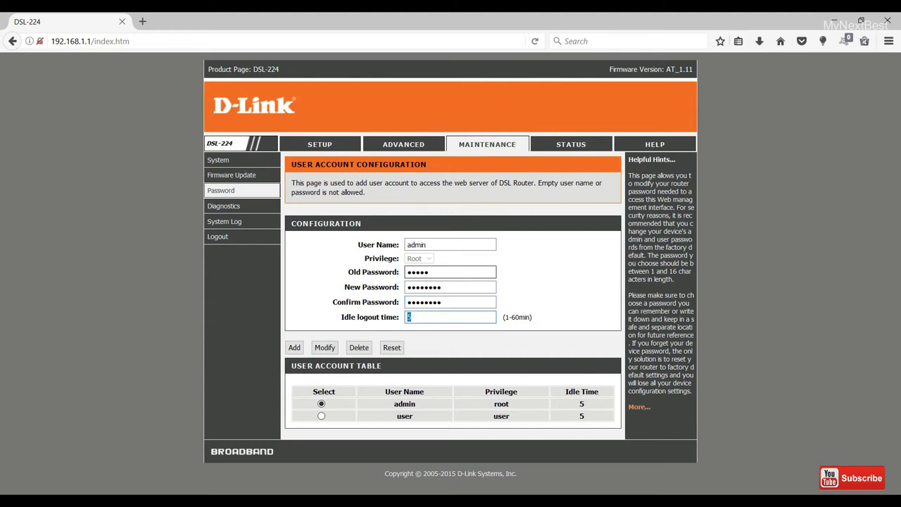
pyautogui.press('Tab')
pyautogui.press('Tab')
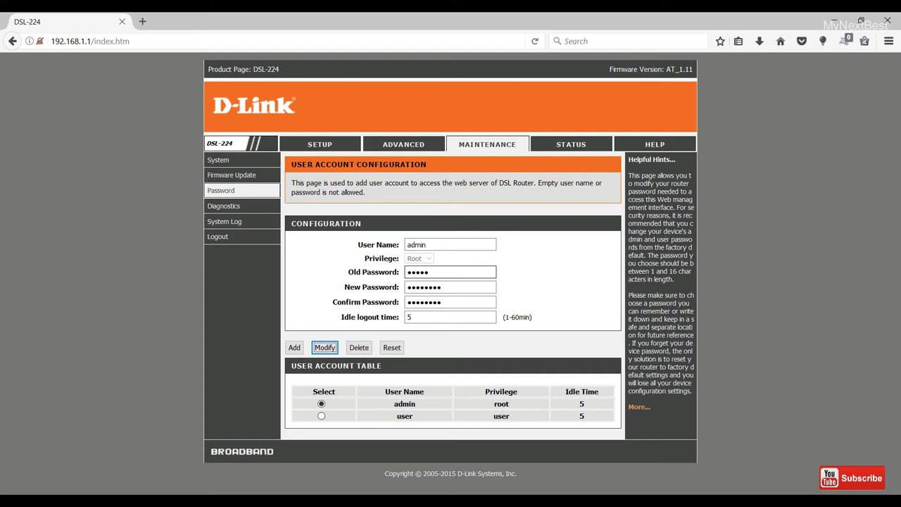
pyautogui.press('Return')
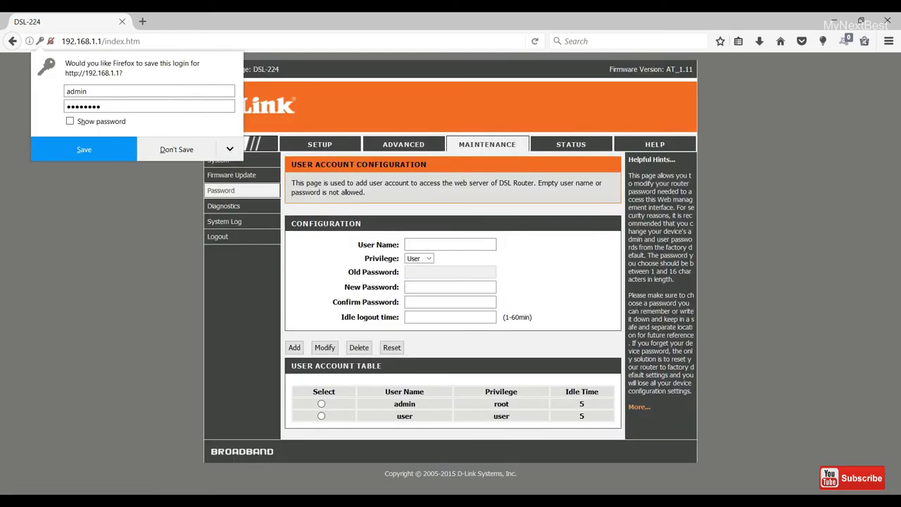
# Let Firefox save the router login and log out of the interface
pyautogui.press('Return')
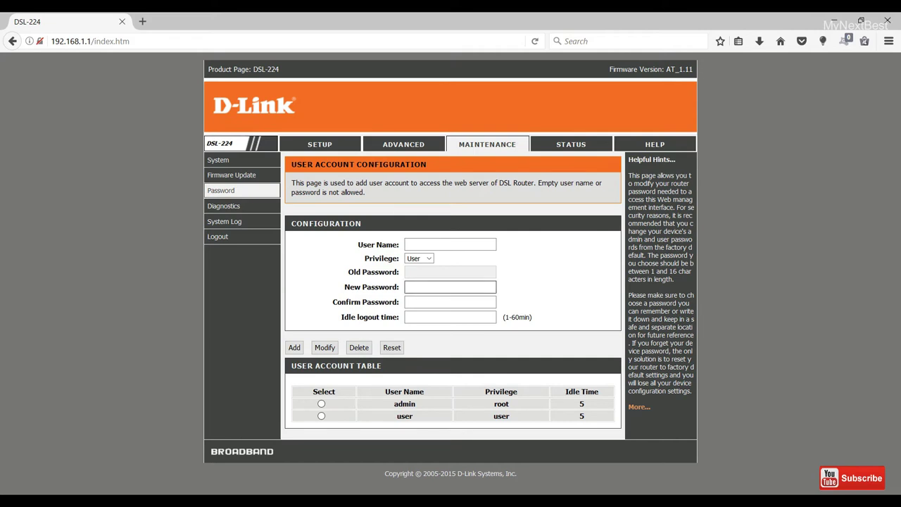
pyautogui.press('Tab')
pyautogui.press('Tab')
pyautogui.press('Tab')
pyautogui.press('Tab')
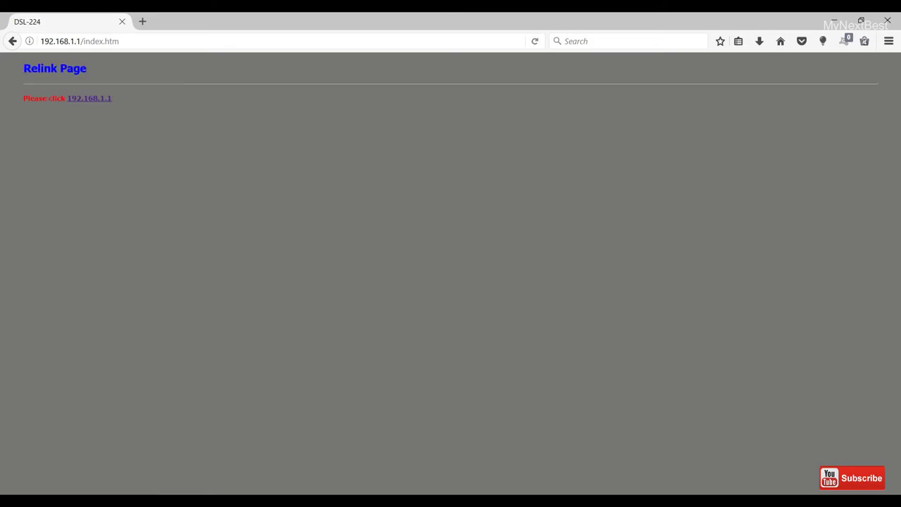
pyautogui.press('Tab')
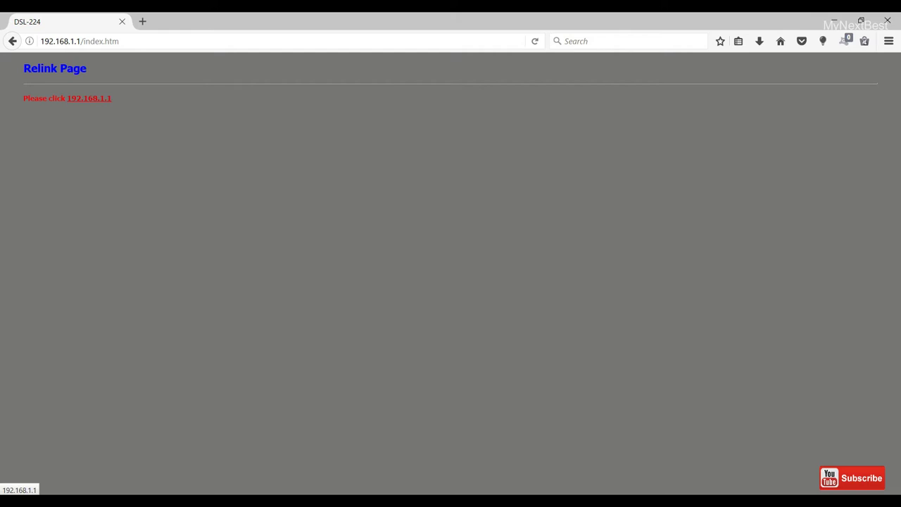
# Relink to 192.168.1.1, log in with the new admin password, and update Firefox's saved password
pyautogui.press('Return')
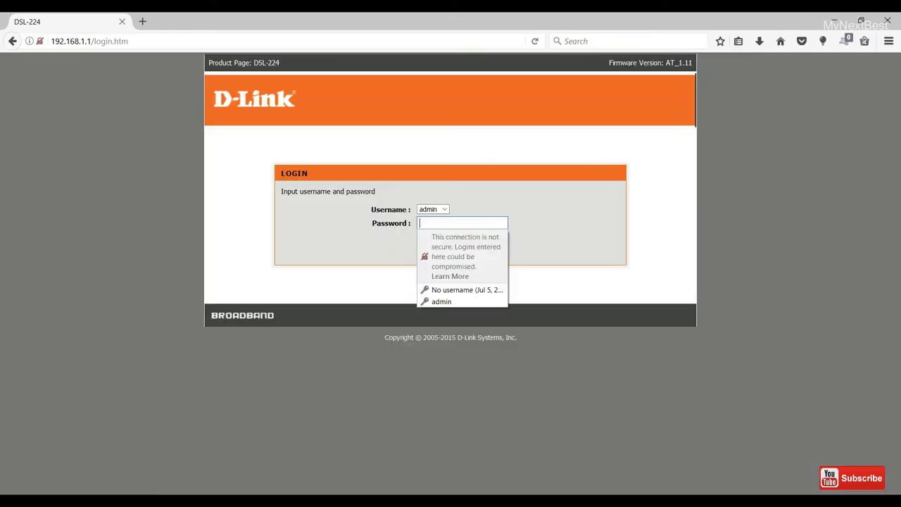
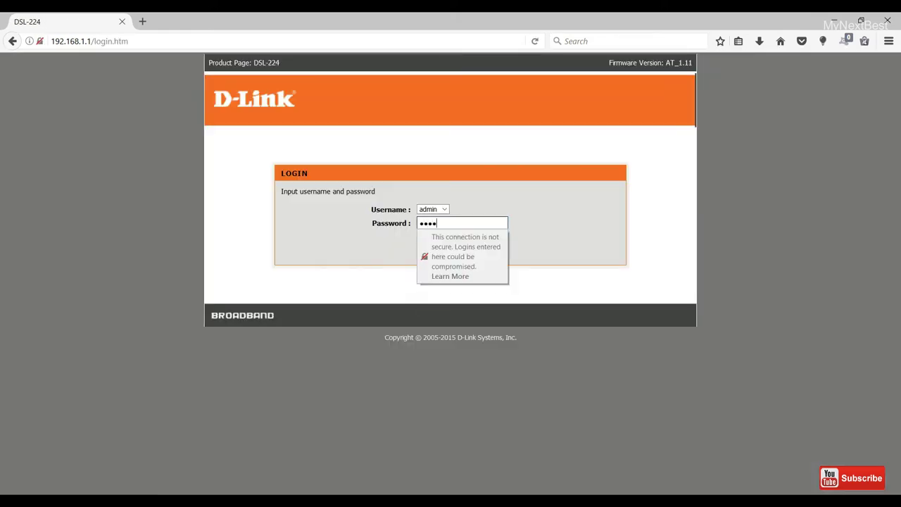
pyautogui.press('Return')
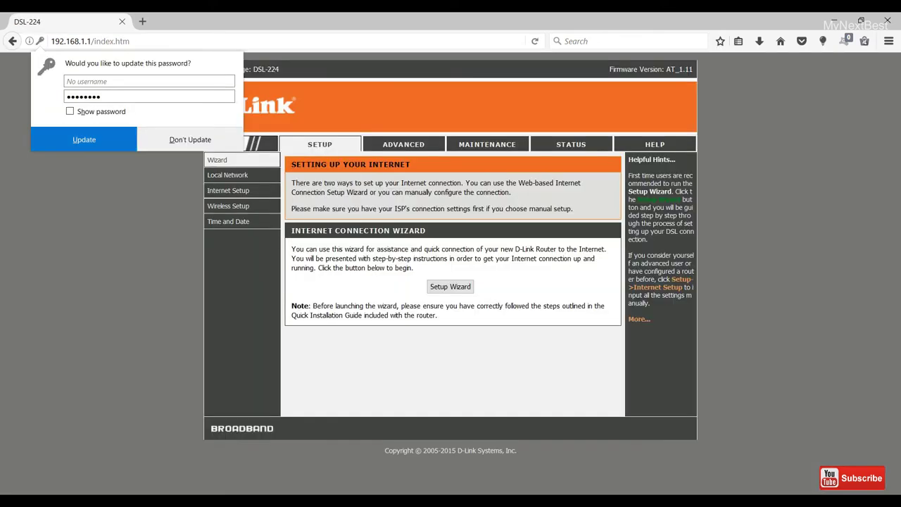
pyautogui.press('Return')
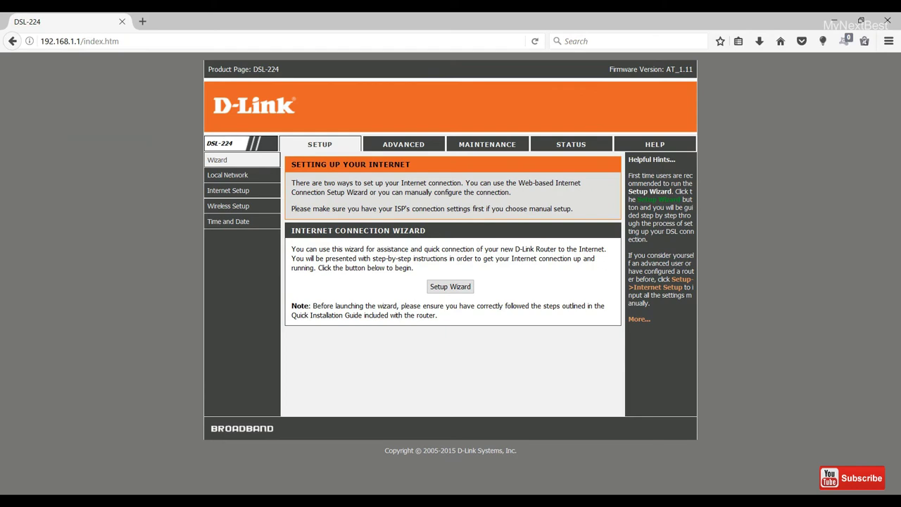
pyautogui.moveTo(229, 190)
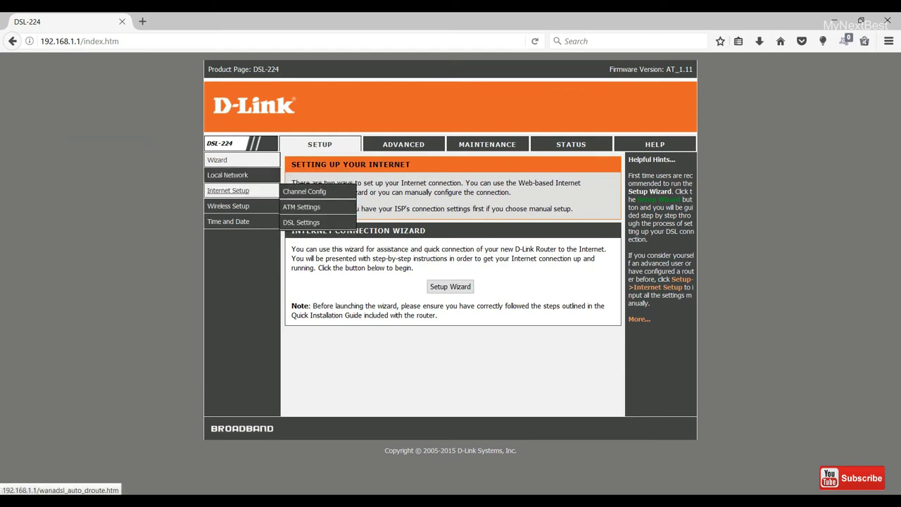
# Open Channel Configuration and edit the pppoe1 connection
pyautogui.click(304, 191)
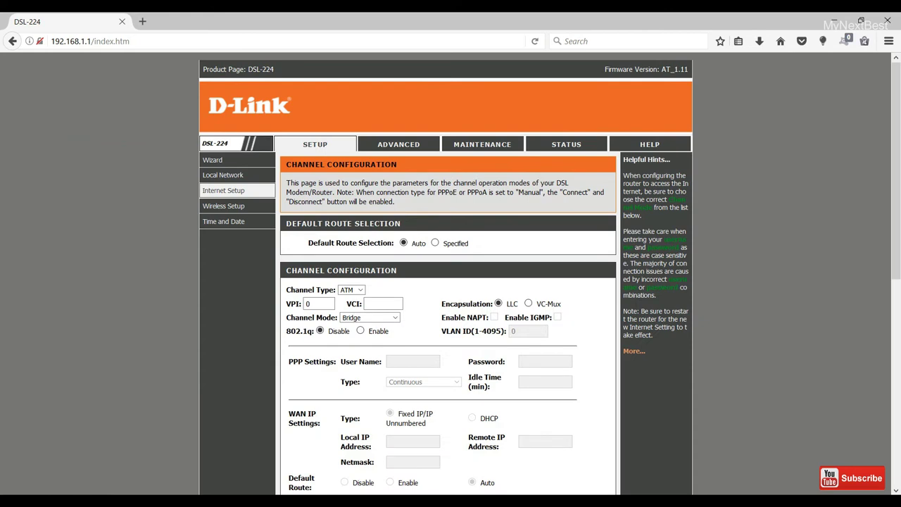
pyautogui.scroll(-5, 448, 282)
pyautogui.scroll(-1, 448, 281)
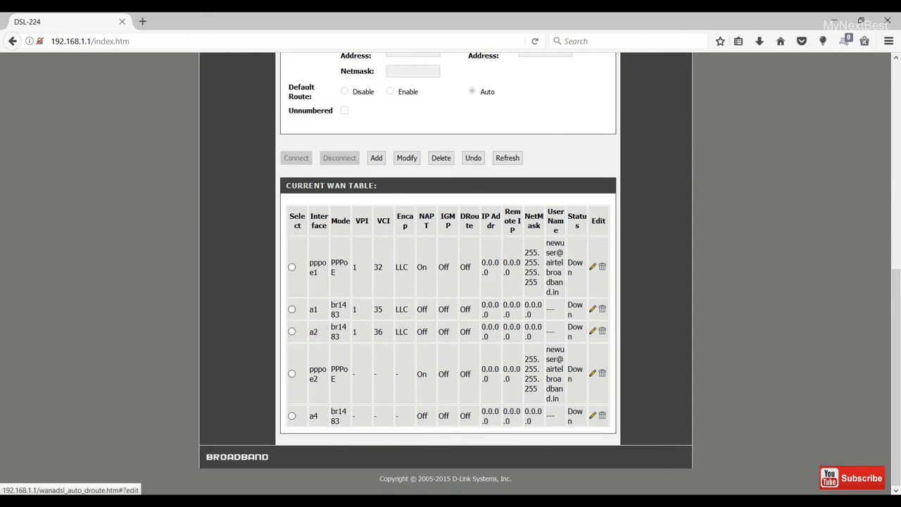
pyautogui.click(592, 266)
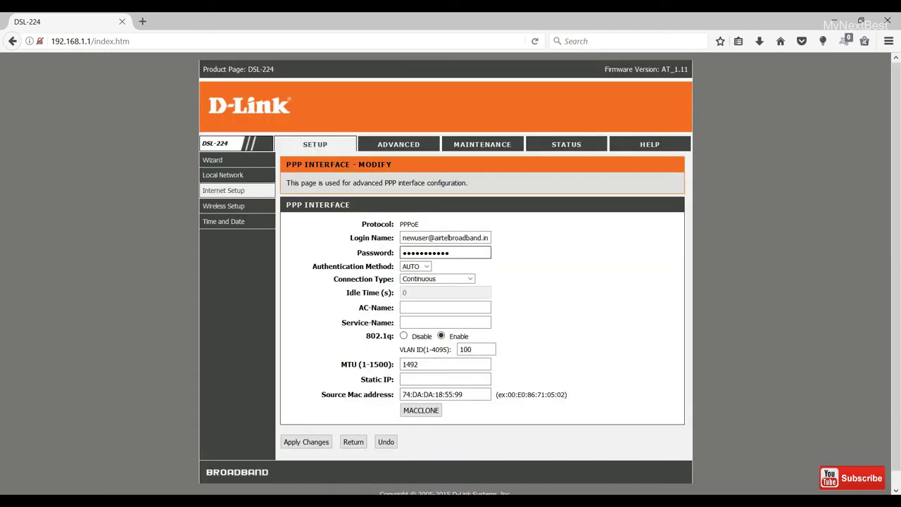
# Enter the ISP's PPPoE login name and account password
pyautogui.doubleClick(416, 238)
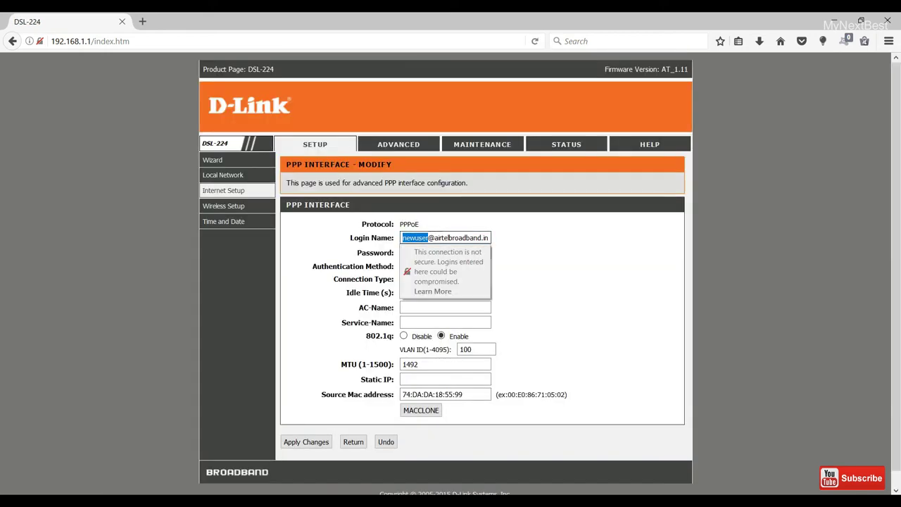
pyautogui.write('username')
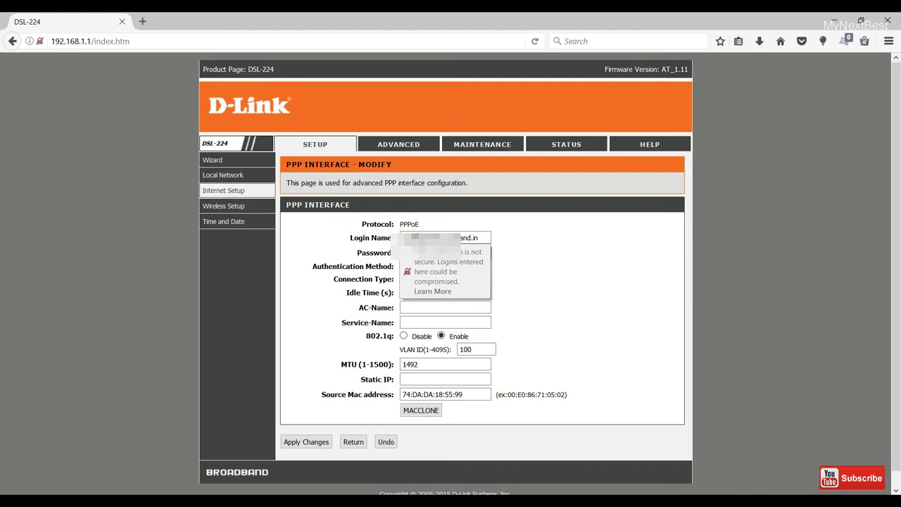
pyautogui.press('BackSpace')
pyautogui.press('BackSpace')
pyautogui.press('BackSpace')
pyautogui.press('BackSpace')
pyautogui.press('BackSpace')
pyautogui.press('BackSpace')
pyautogui.press('BackSpace')
pyautogui.press('BackSpace')
pyautogui.press('BackSpace')
pyautogui.press('BackSpace')
pyautogui.press('BackSpace')
pyautogui.press('BackSpace')
pyautogui.write('adband.in')
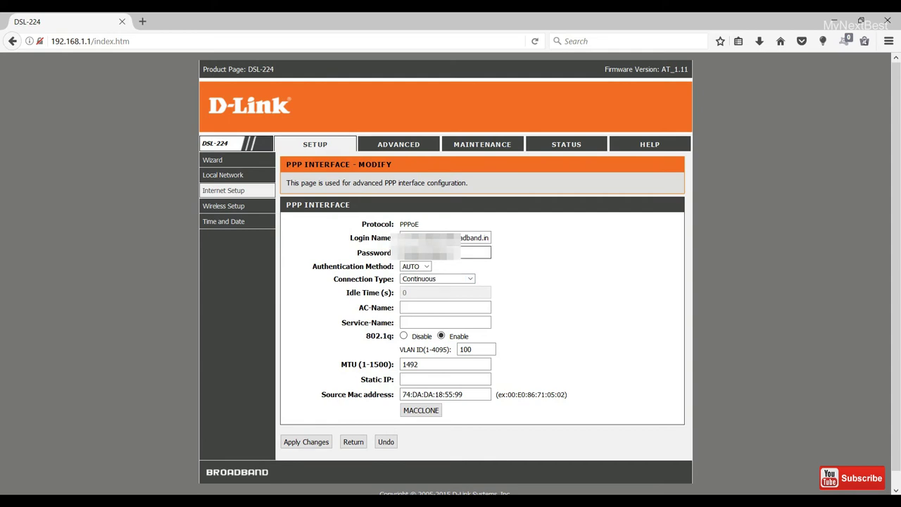
pyautogui.press('Tab')
pyautogui.press('BackSpace')
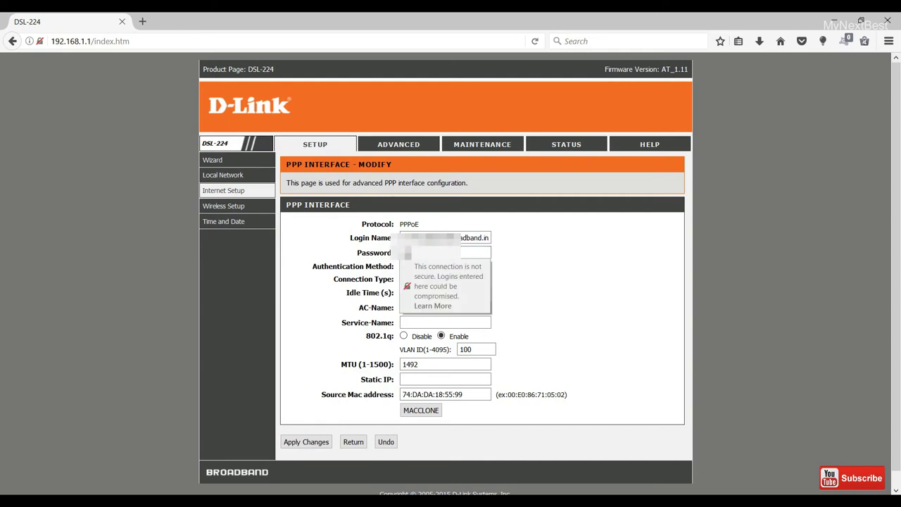
pyautogui.press('Escape')
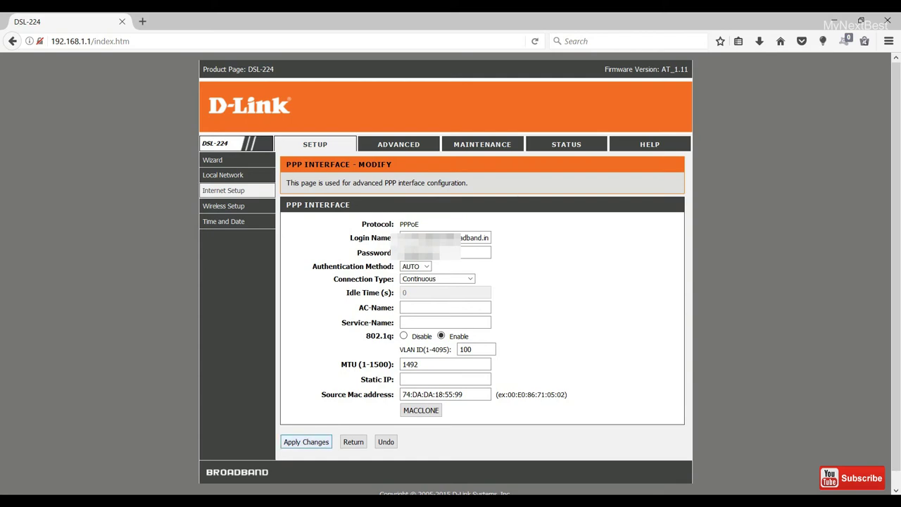
# Apply the PPPoE changes and decline Firefox's offer to update the login
pyautogui.tripleClick(444, 238)
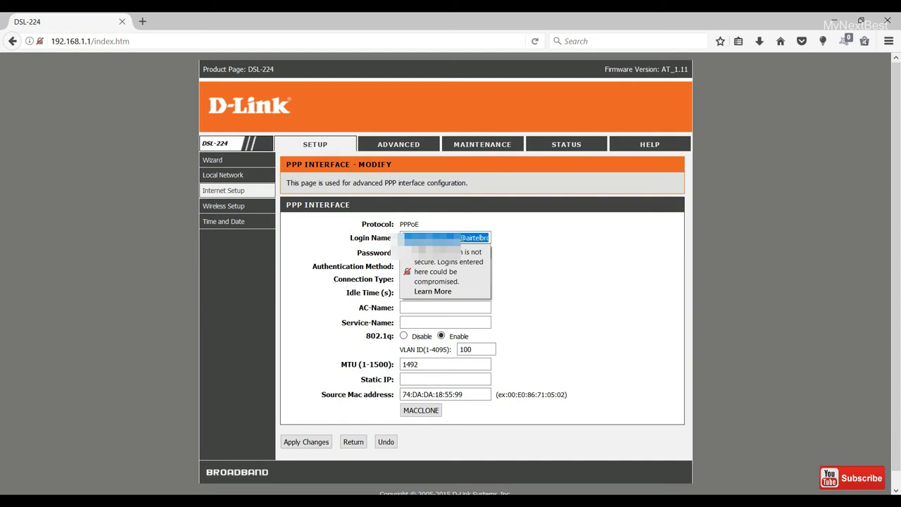
pyautogui.click(306, 441)
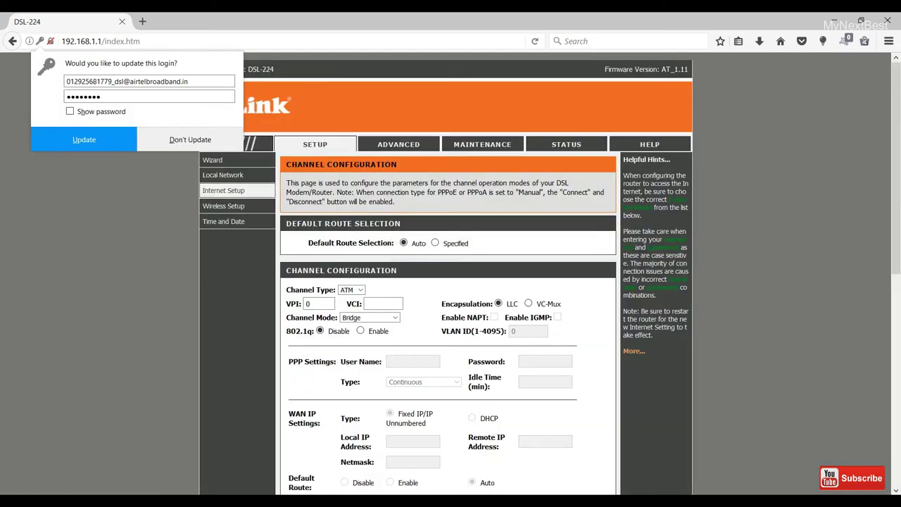
pyautogui.click(190, 139)
pyautogui.moveTo(223, 205)
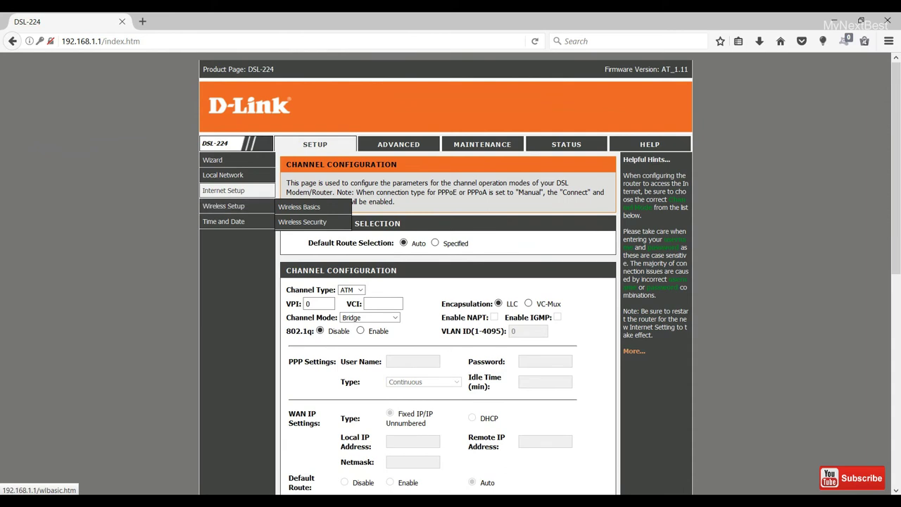
# Rename the Wi-Fi SSID to 'MyNewifi', set channel 11, and apply the wireless basics
pyautogui.click(300, 207)
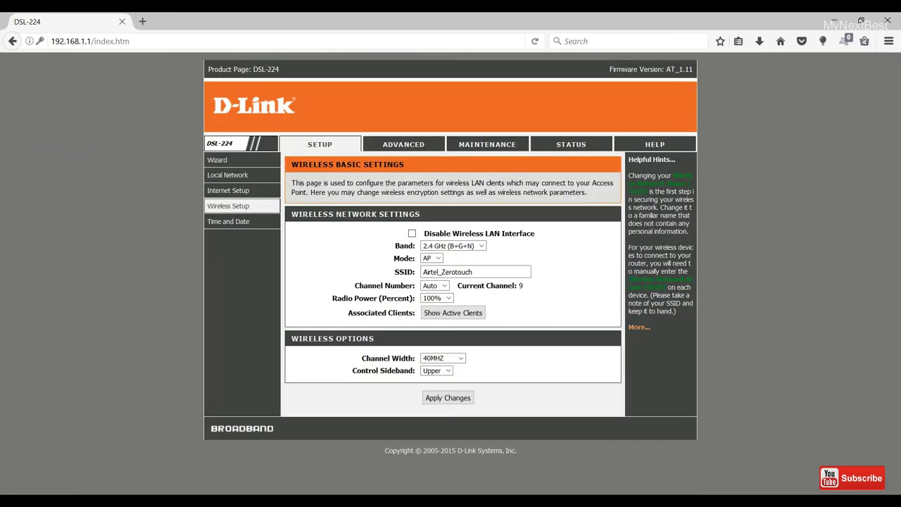
pyautogui.press('Tab')
pyautogui.press('Tab')
pyautogui.hotkey('ctrl', 'shift', 'Left')
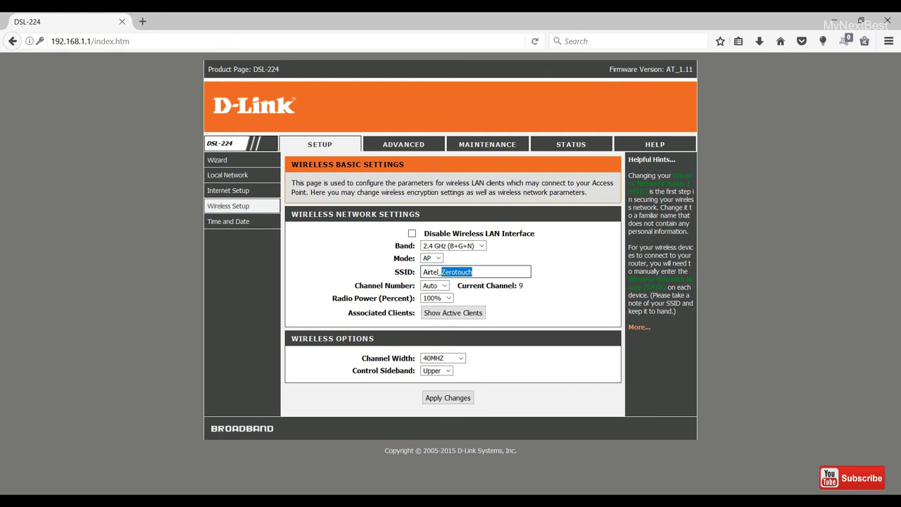
pyautogui.hotkey('ctrl', 'shift', 'Left')
pyautogui.press('BackSpace')
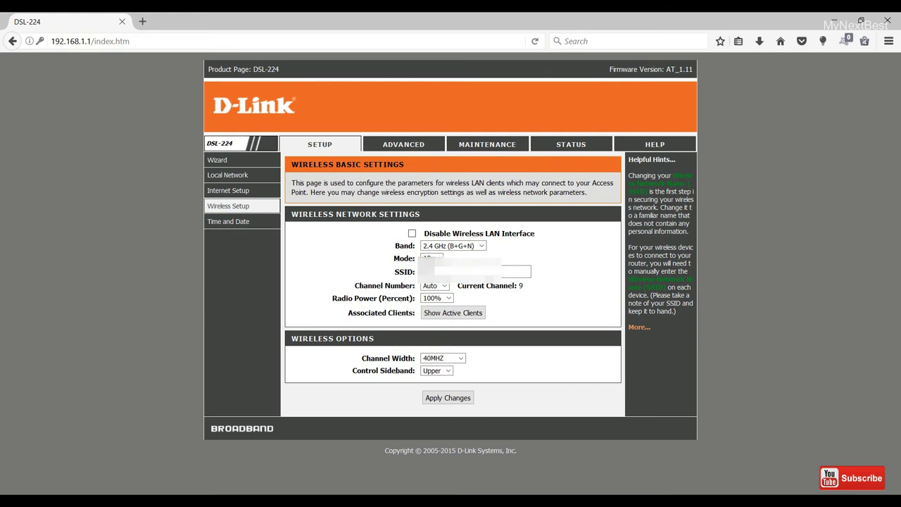
pyautogui.write('MyNe')
pyautogui.write('wifi')
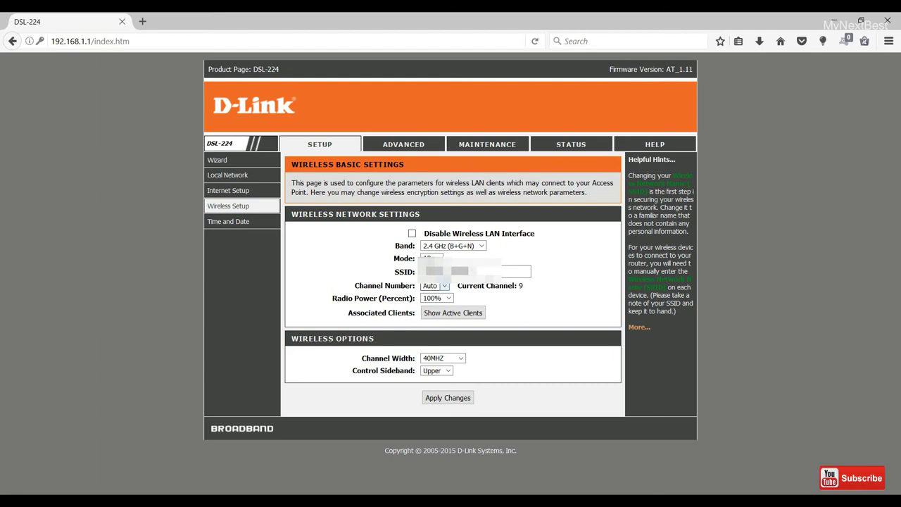
pyautogui.click(434, 285)
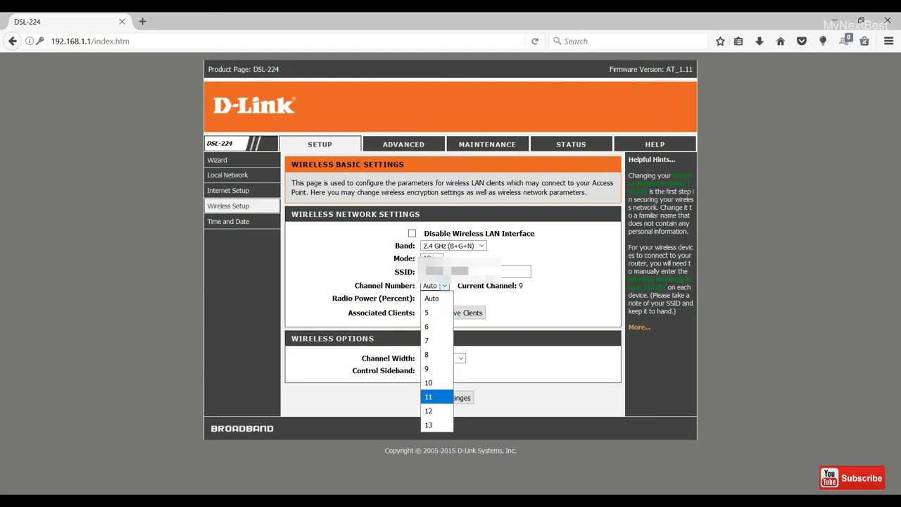
pyautogui.click(437, 397)
pyautogui.click(448, 398)
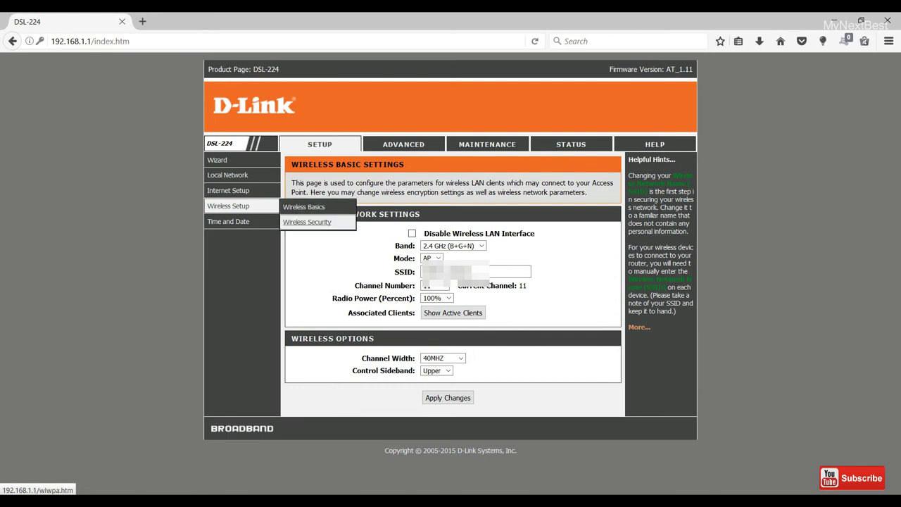
# Secure the Root SSID with WPA2(AES) encryption and a new pre-shared key, then apply
pyautogui.click(307, 222)
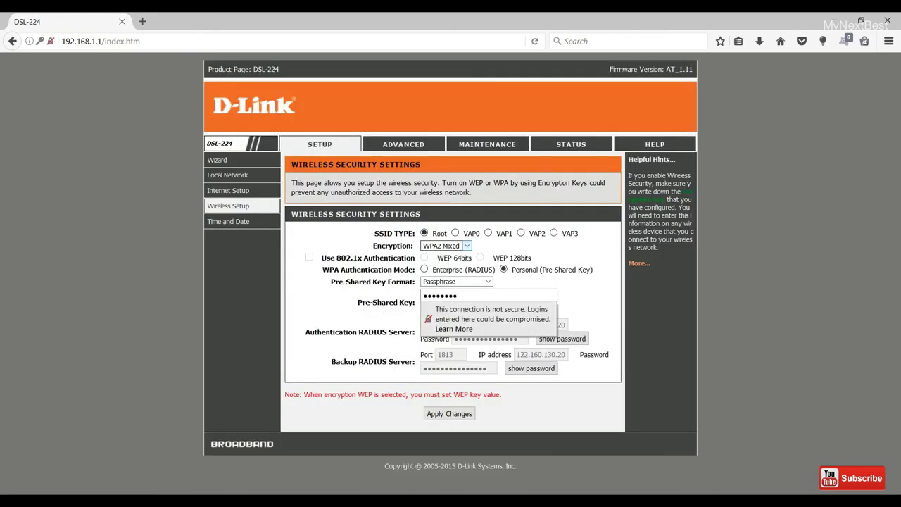
pyautogui.click(445, 246)
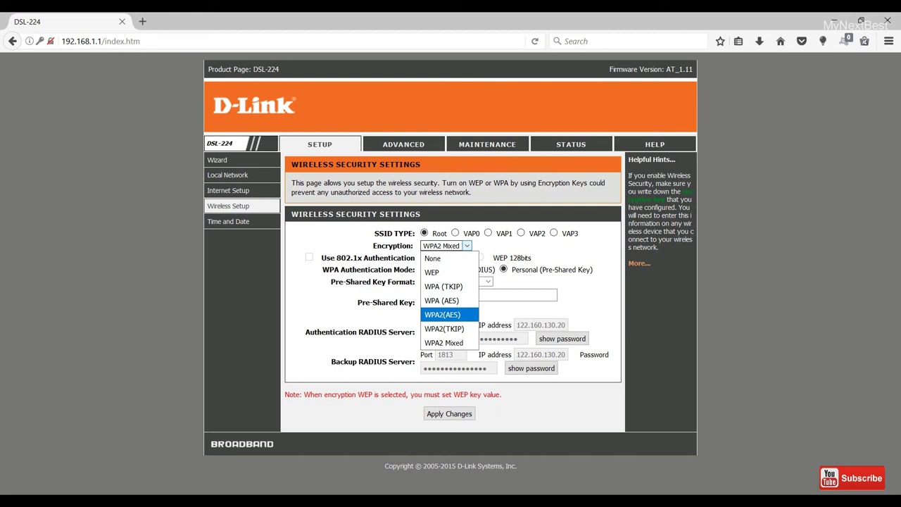
pyautogui.click(442, 315)
pyautogui.click(451, 296)
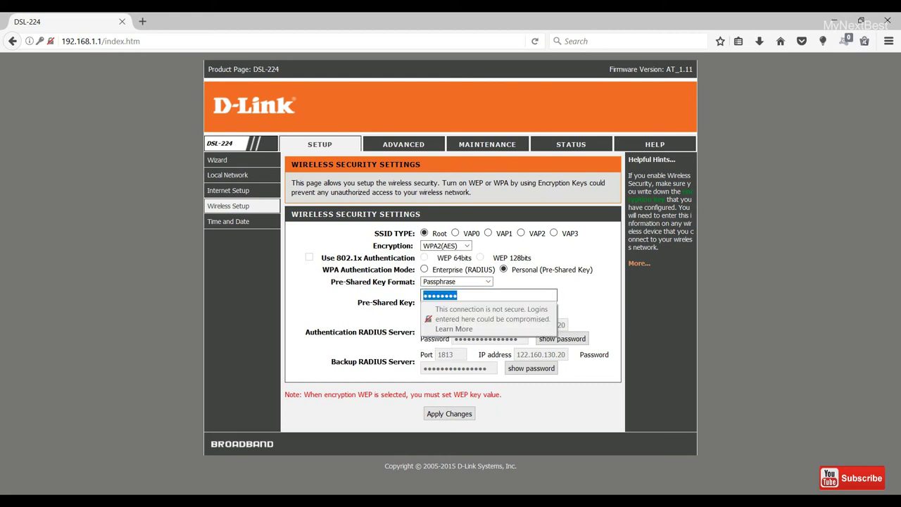
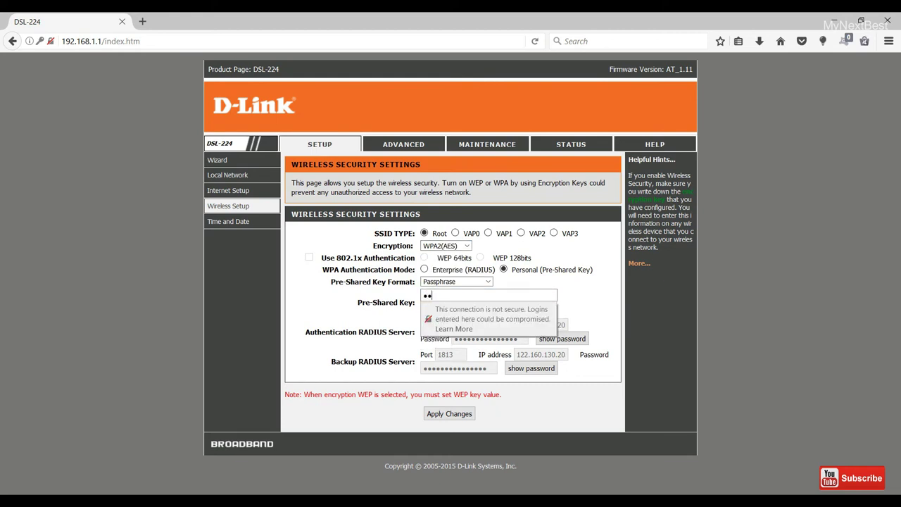
pyautogui.press('Escape')
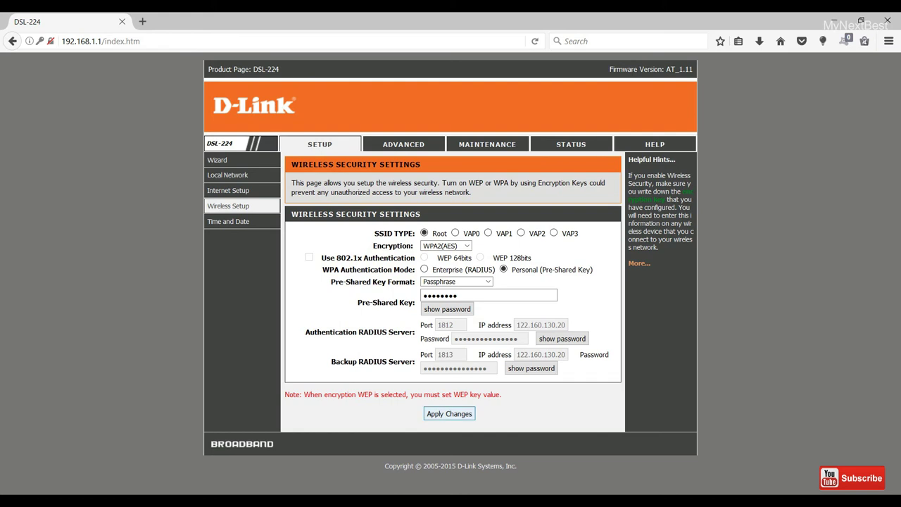
pyautogui.click(450, 413)
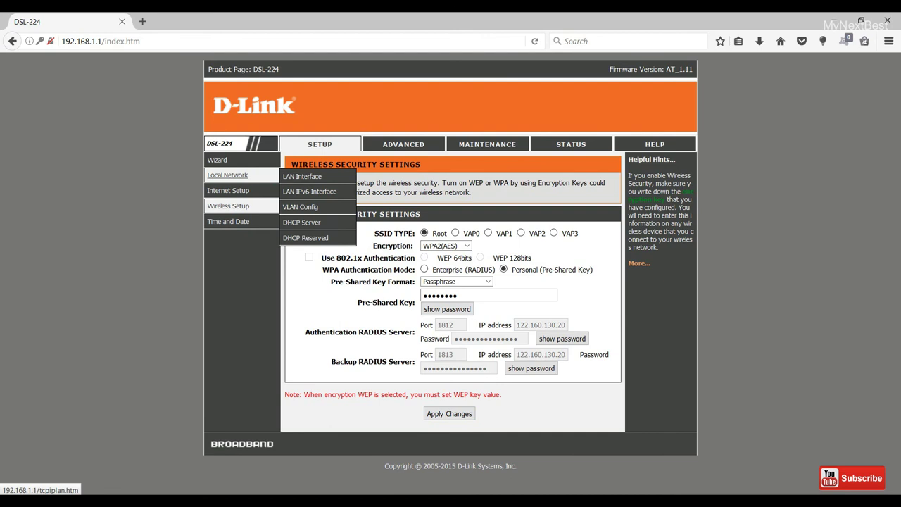
# Fill the router's system time from the computer clock, then return to manual time mode
pyautogui.click(228, 221)
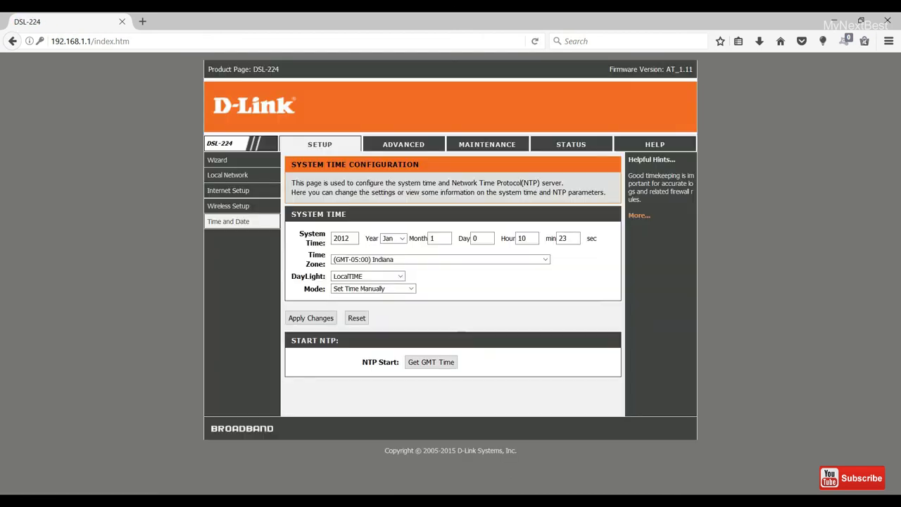
pyautogui.click(411, 289)
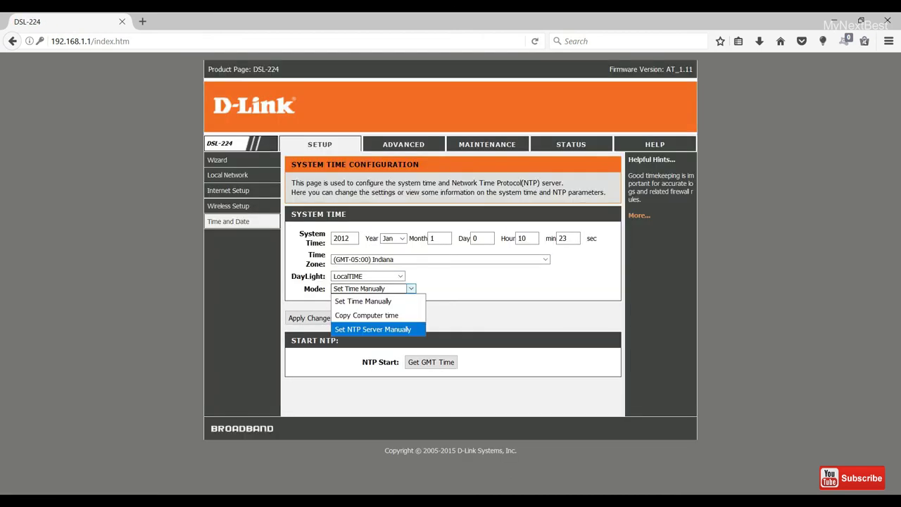
pyautogui.click(366, 315)
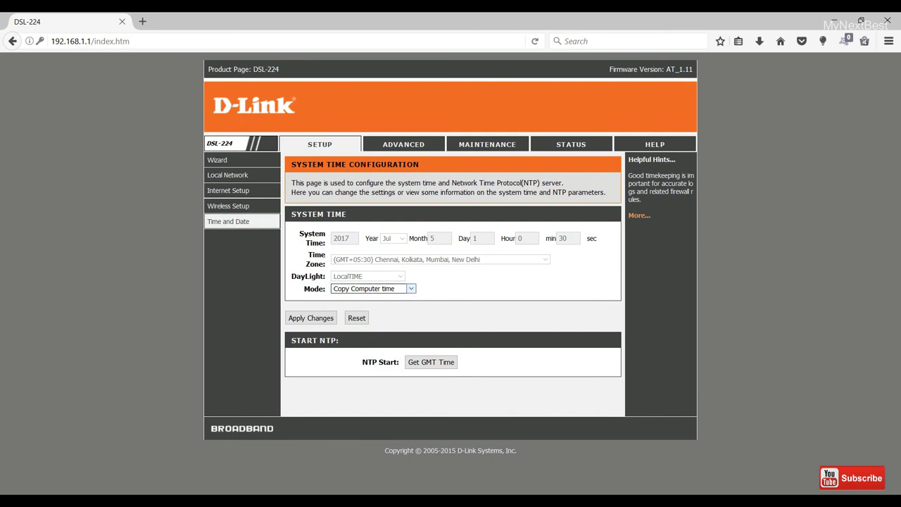
pyautogui.click(374, 288)
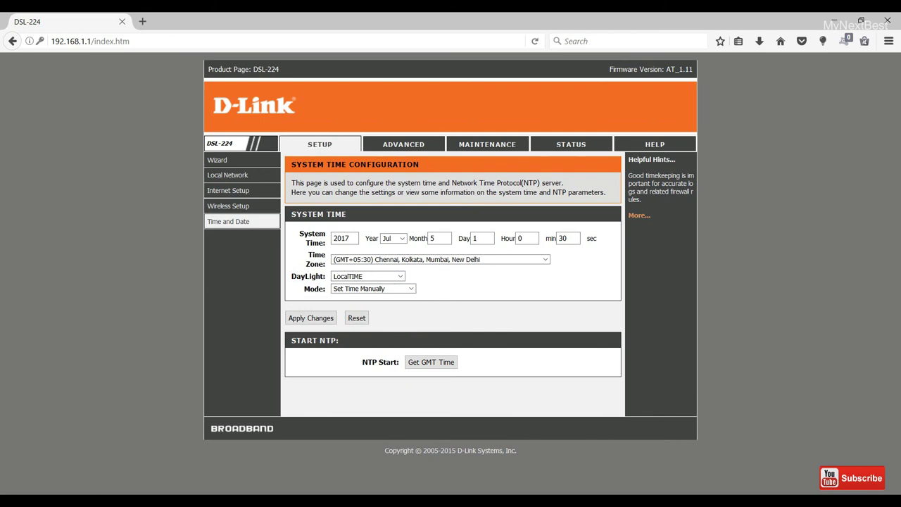
# Review the Local Network (LAN) settings page
pyautogui.click(227, 175)
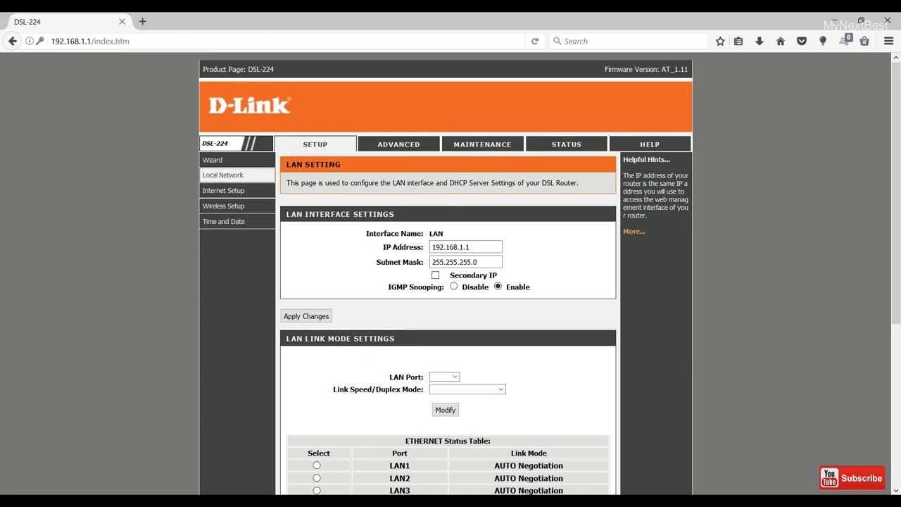
pyautogui.scroll(-5, 451, 281)
pyautogui.scroll(5, 451, 281)
# Ping host 192.168.1.2 from Maintenance diagnostics, then bring up Notepad
pyautogui.click(483, 144)
pyautogui.moveTo(224, 205)
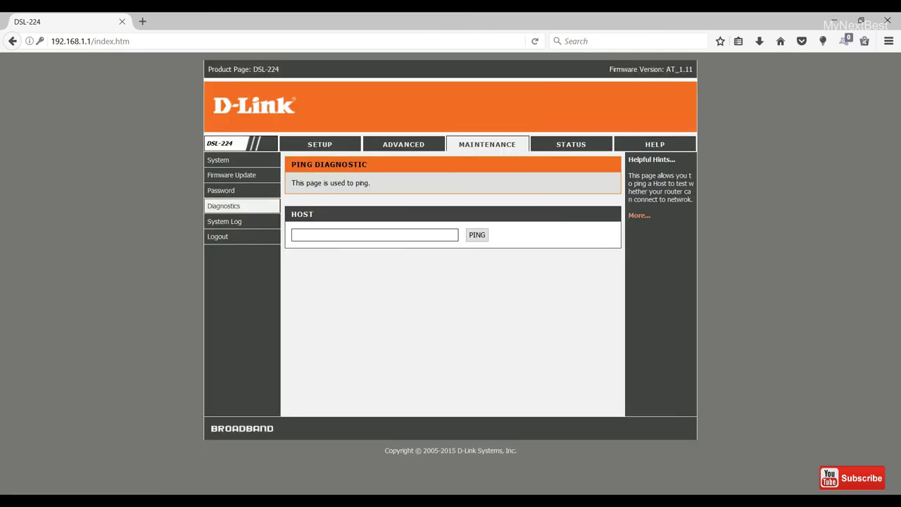
pyautogui.write('192')
pyautogui.write('.168')
pyautogui.write('.1.')
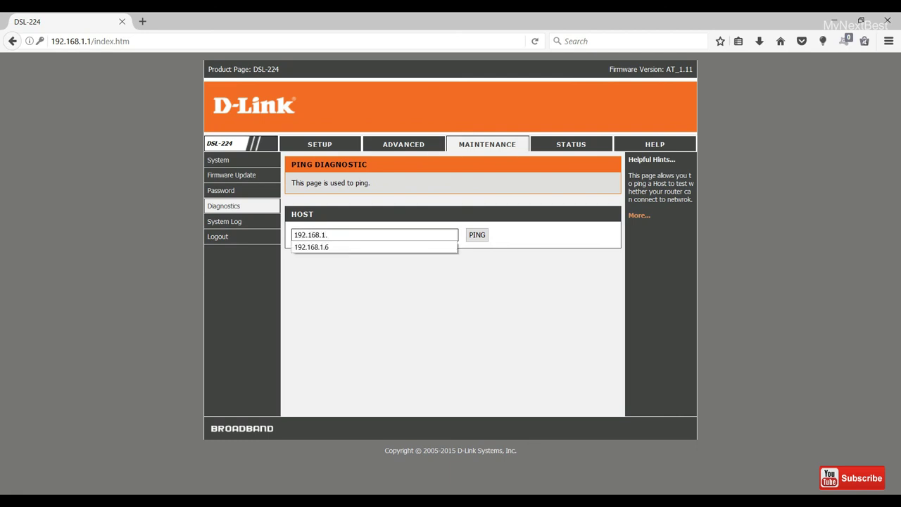
pyautogui.write('2')
pyautogui.press('Tab')
pyautogui.press('Return')
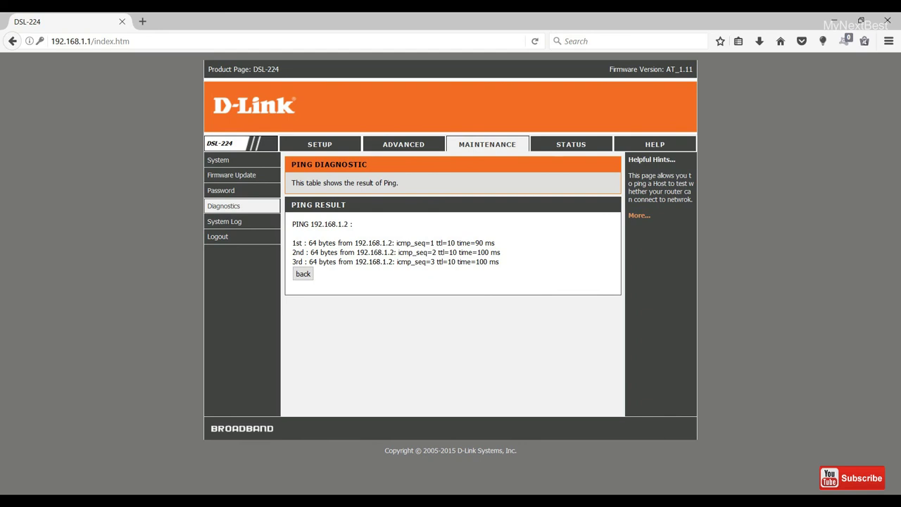
pyautogui.click(183, 458)
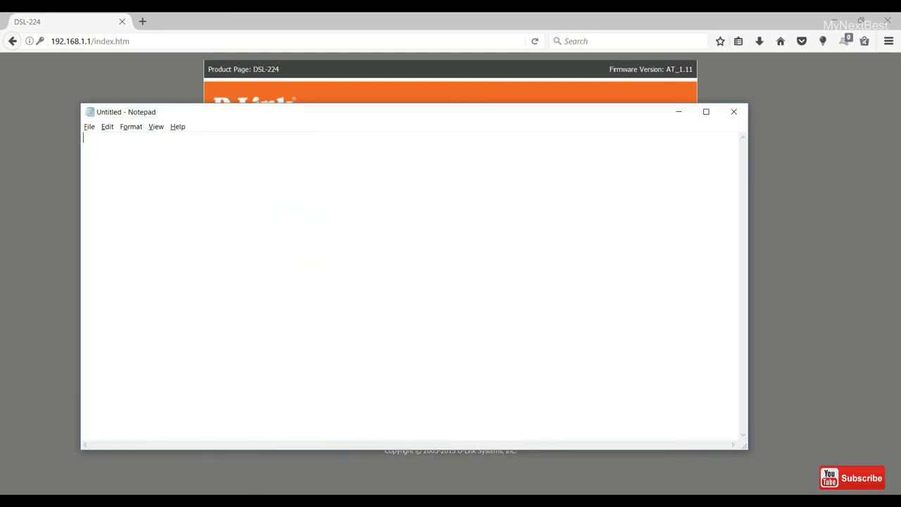
# Replace the reachability note with 'so, this concludes our session of configuring a D224 vdsl router'
pyautogui.write('As you can')
pyautogui.write(' see, i am')
pyautogui.write(' able to re')
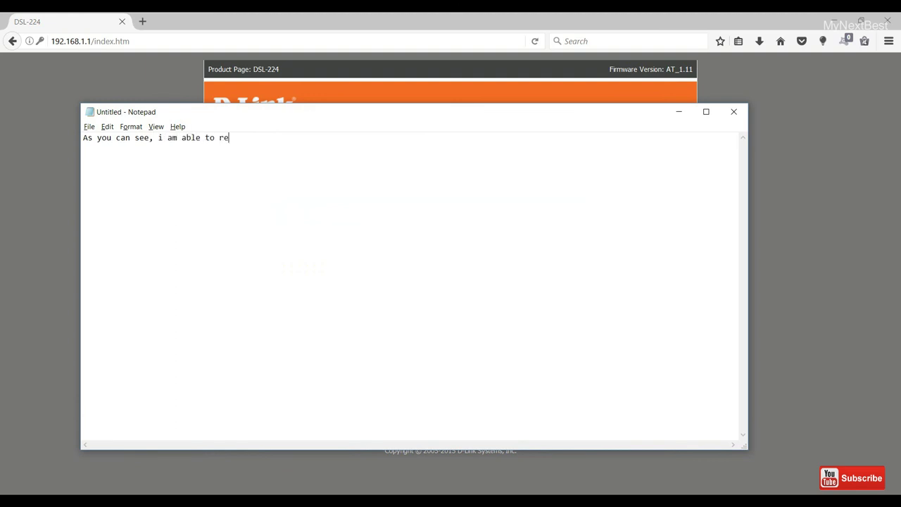
pyautogui.write('ach my h')
pyautogui.write('ost ')
pyautogui.write('connec')
pyautogui.write('ted wire')
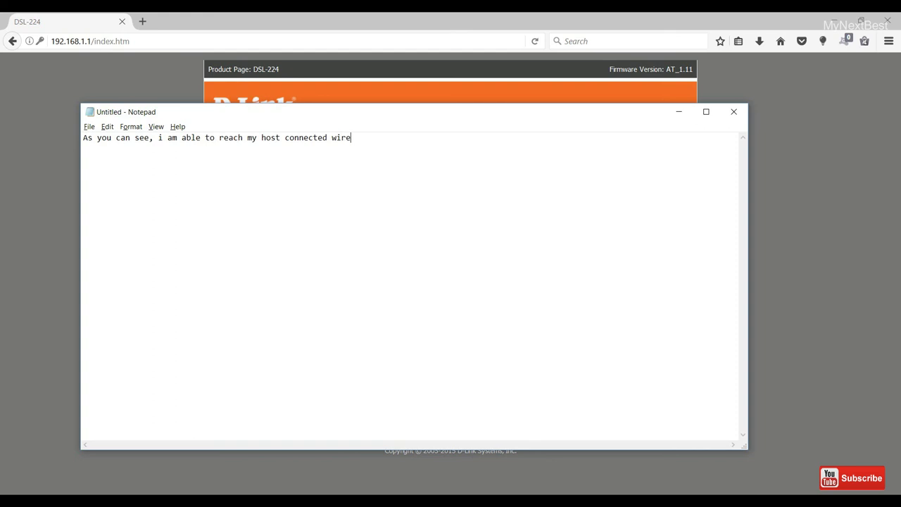
pyautogui.write('lessly')
pyautogui.hotkey('ctrl', 'a')
pyautogui.press('BackSpace')
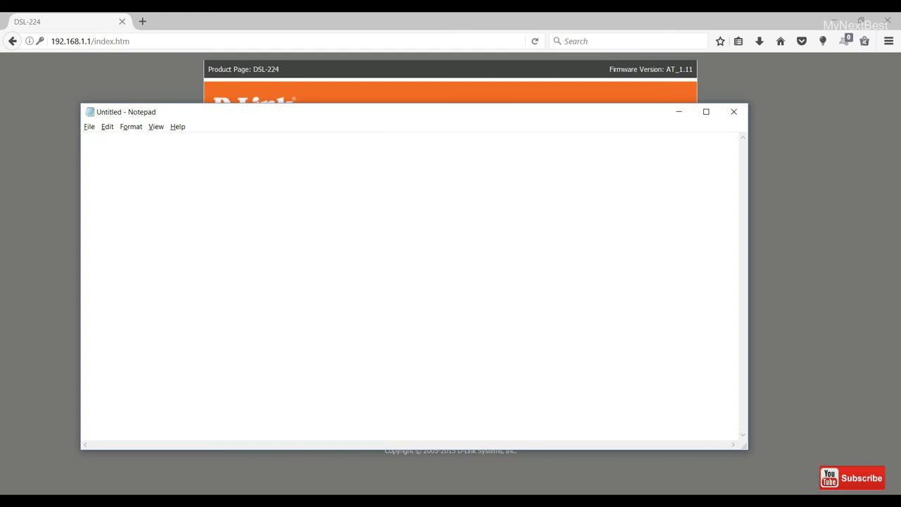
pyautogui.write('os')
pyautogui.press('BackSpace')
pyautogui.press('BackSpace')
pyautogui.write('s')
pyautogui.write('o, this conc')
pyautogui.write('ludes ')
pyautogui.write('our sessio')
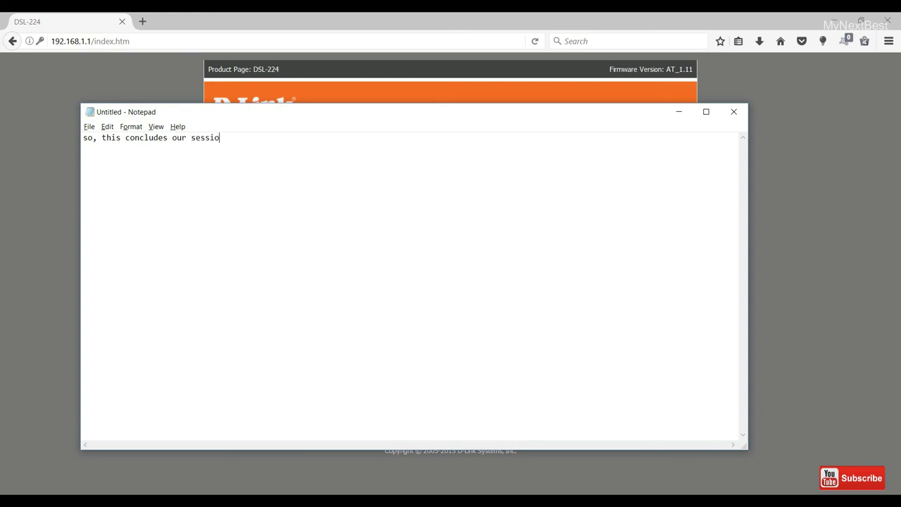
pyautogui.write('n of ')
pyautogui.write('confi')
pyautogui.write('guring a ')
pyautogui.write('D224 ')
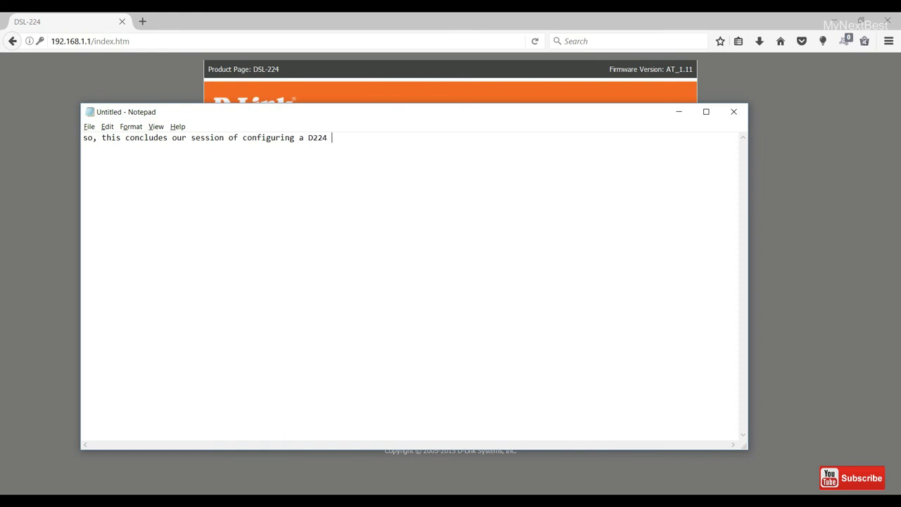
pyautogui.write('vds')
pyautogui.write('l router')
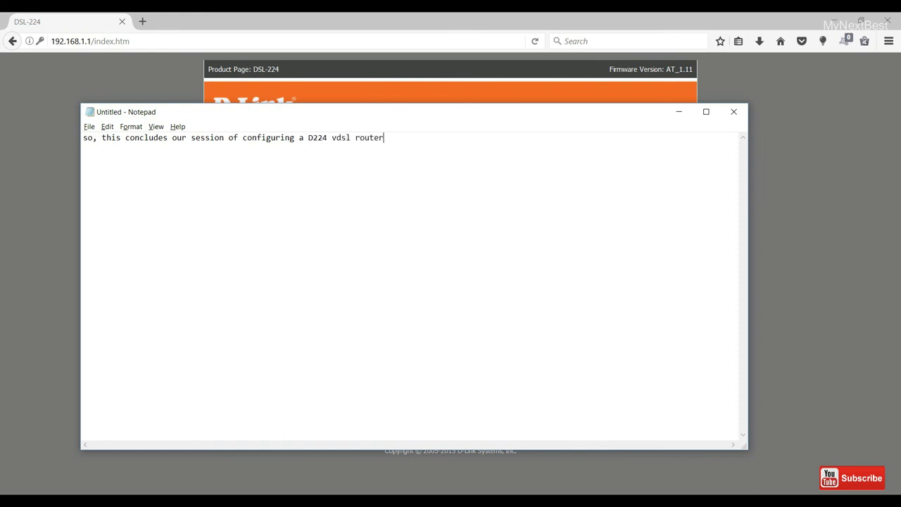